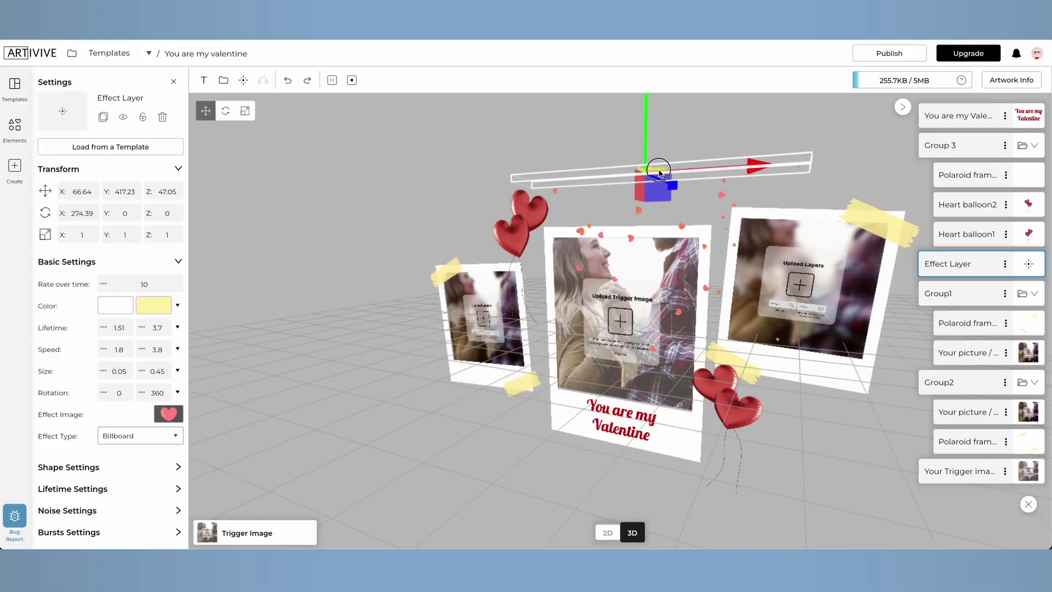
Leave the Christmas sample and start a new artwork with the camping picture as trigger image.
{"action": "left_click_drag", "start_coordinate": [664, 159], "coordinate": [589, 147]}
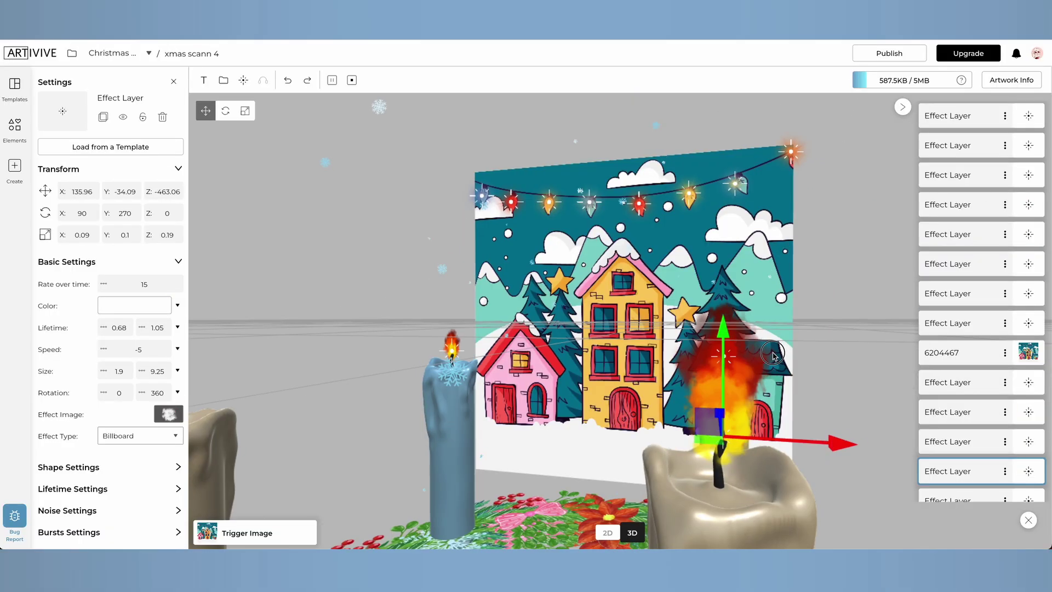
{"action": "left_click_drag", "start_coordinate": [493, 284], "coordinate": [393, 289]}
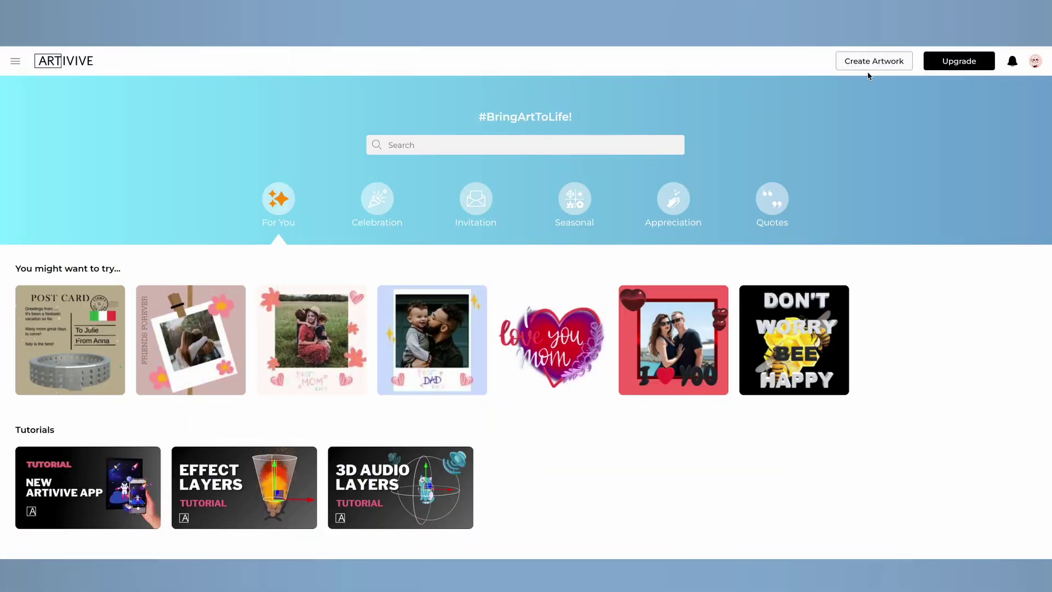
{"action": "left_click", "coordinate": [871, 63]}
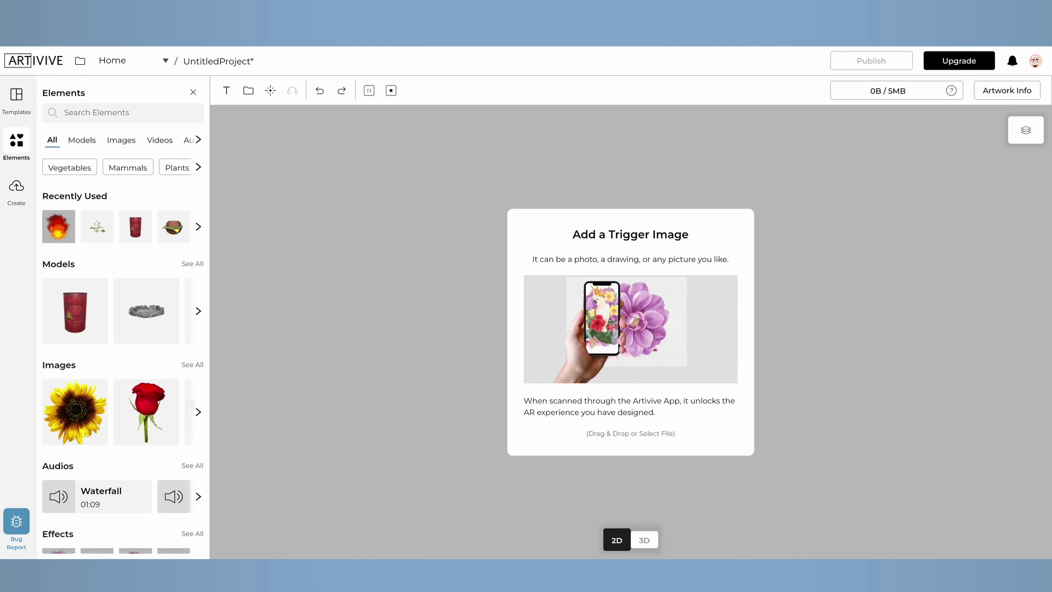
{"action": "left_click_drag", "start_coordinate": [584, 50], "coordinate": [622, 268]}
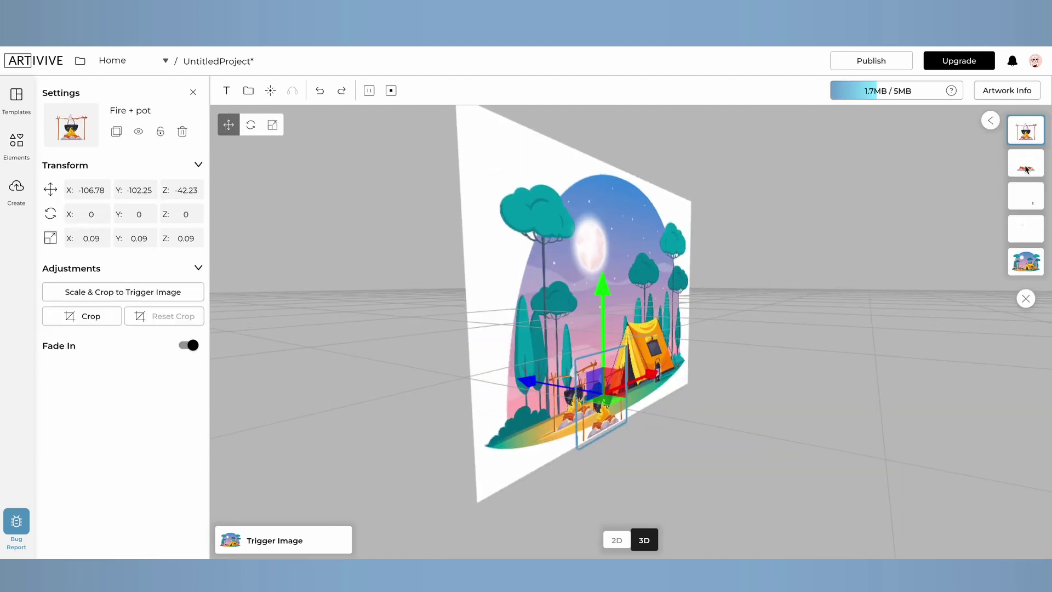
Inspect the fire and pot, Moon and lamp layers of the camping scene from several angles.
{"action": "left_click", "coordinate": [1025, 164]}
{"action": "left_click_drag", "start_coordinate": [394, 449], "coordinate": [1011, 308]}
{"action": "left_click", "coordinate": [1013, 235]}
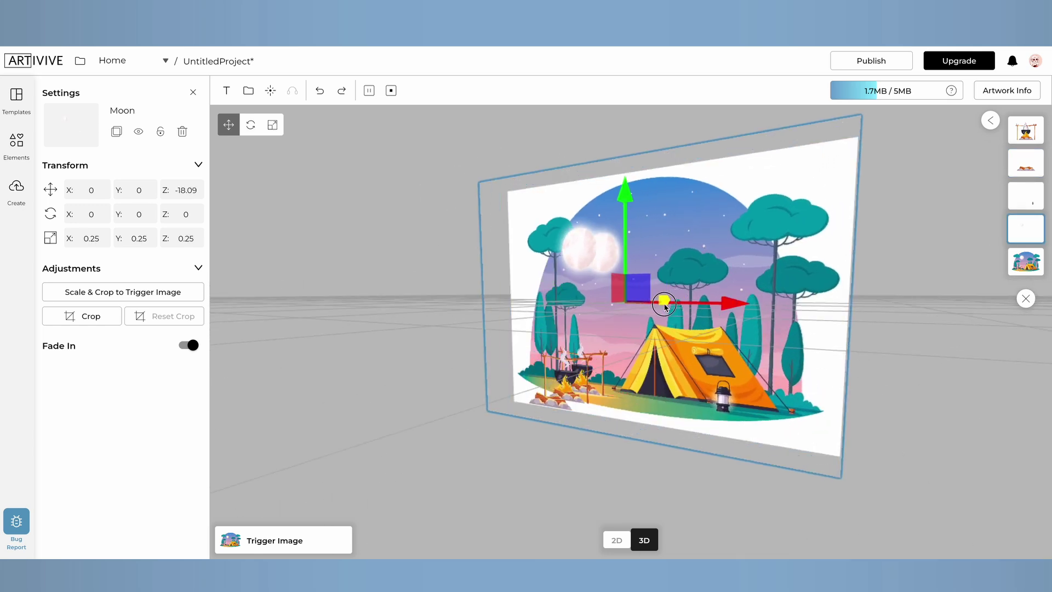
{"action": "left_click_drag", "start_coordinate": [858, 436], "coordinate": [639, 455]}
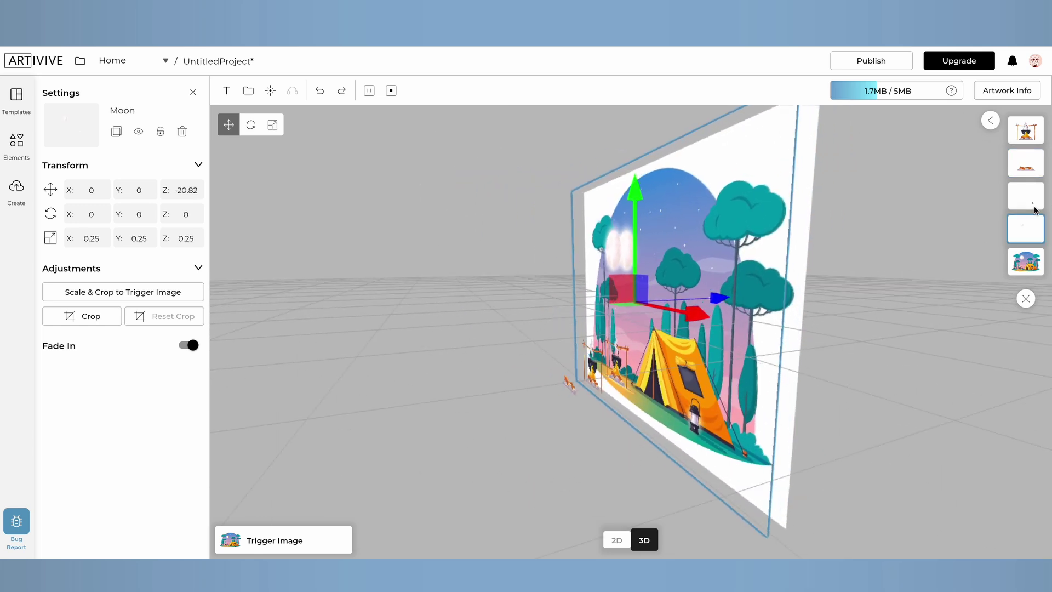
{"action": "left_click", "coordinate": [565, 380]}
{"action": "left_click", "coordinate": [270, 90]}
Add an effect layer using the Sparkles template, showing only its Shape Settings.
{"action": "left_click", "coordinate": [269, 77]}
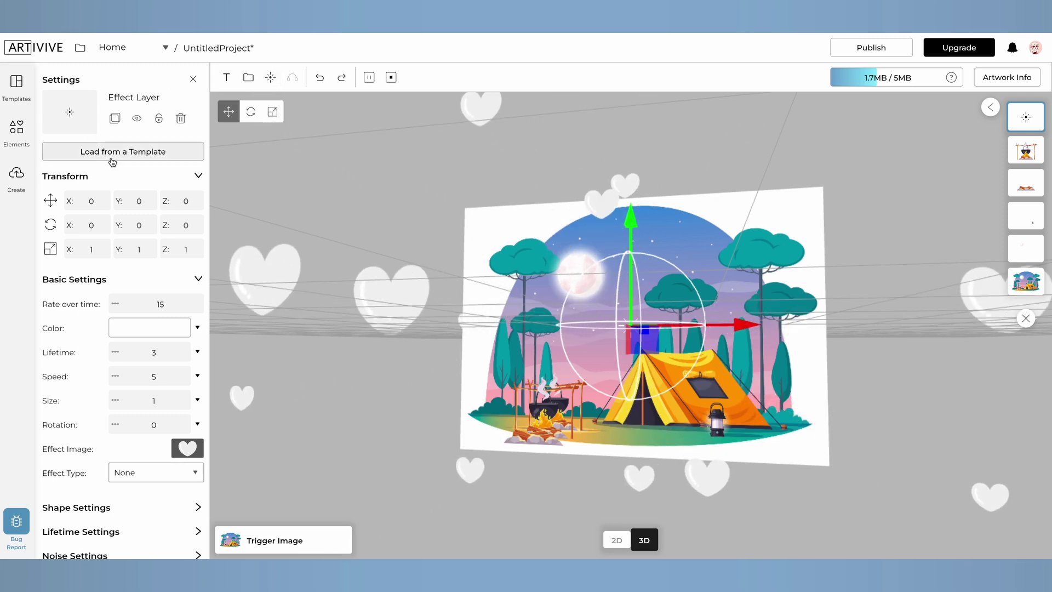
{"action": "left_click", "coordinate": [137, 147]}
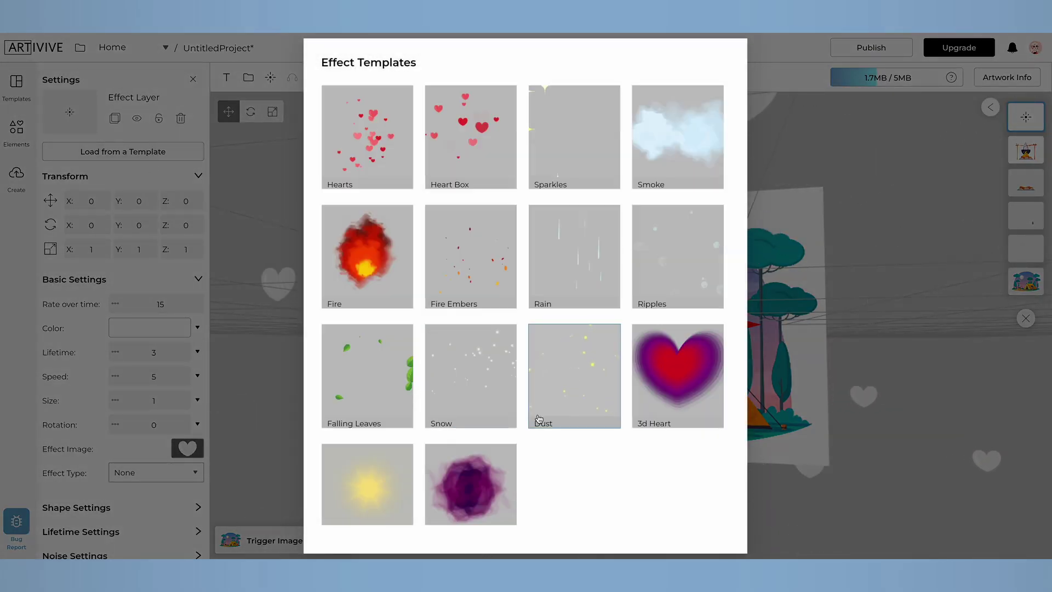
{"action": "left_click", "coordinate": [548, 164]}
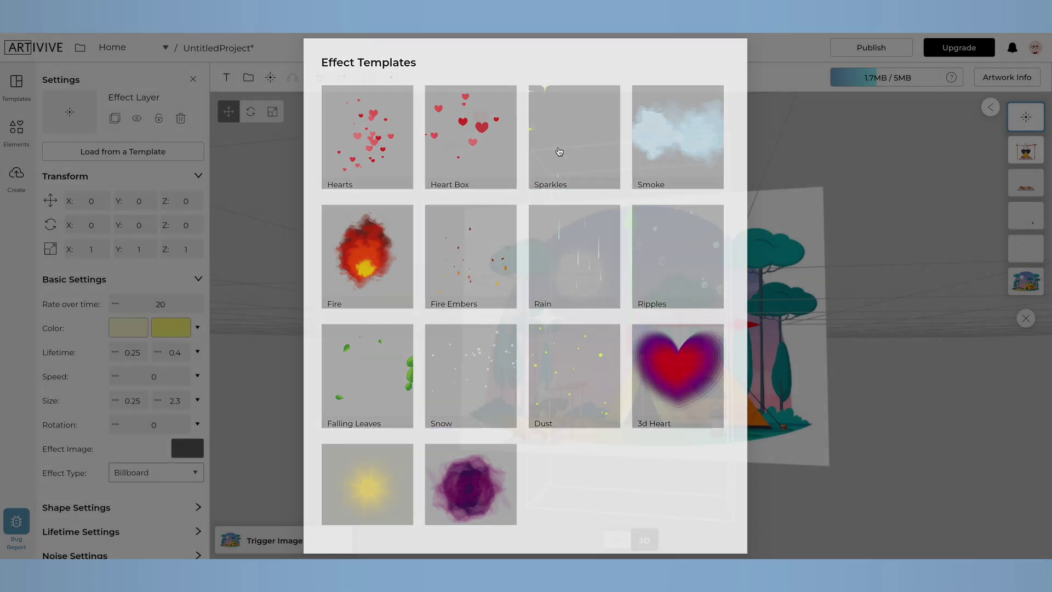
{"action": "scroll", "coordinate": [171, 427], "scroll_direction": "down", "scroll_amount": 1}
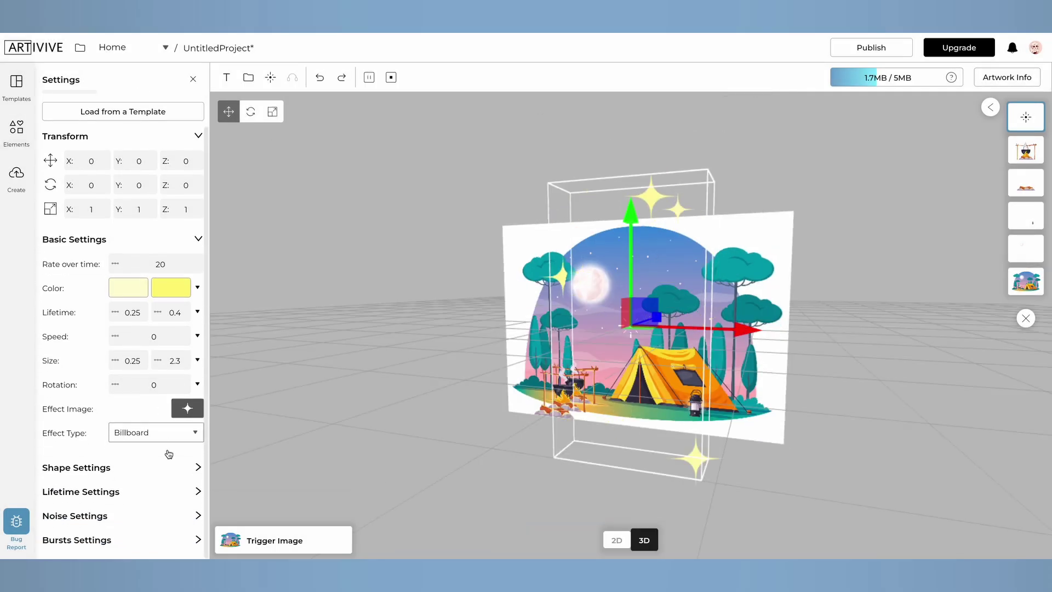
{"action": "left_click", "coordinate": [164, 462]}
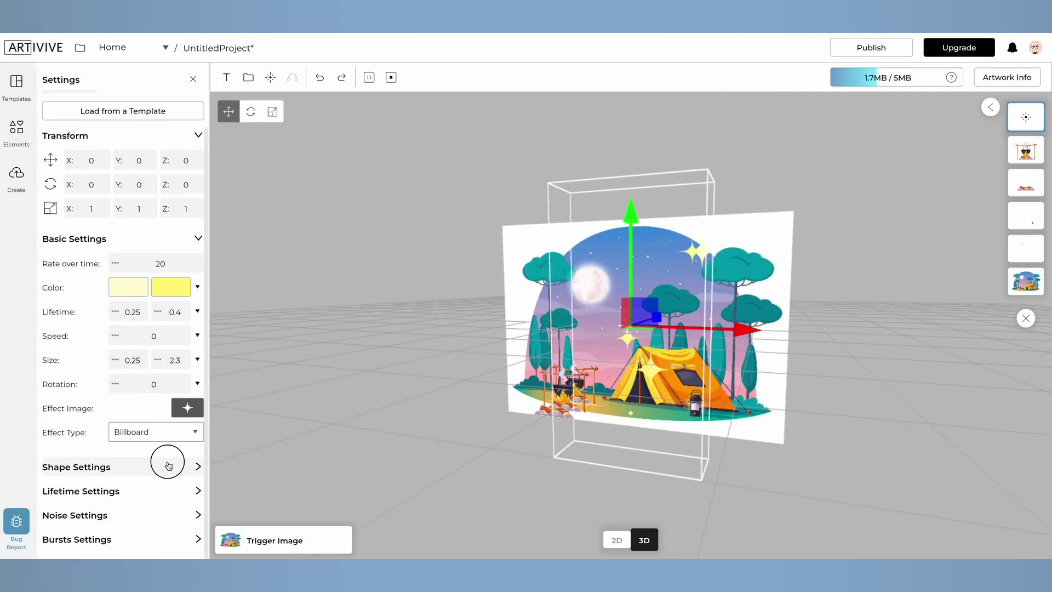
{"action": "left_click", "coordinate": [130, 135]}
{"action": "left_click", "coordinate": [122, 180]}
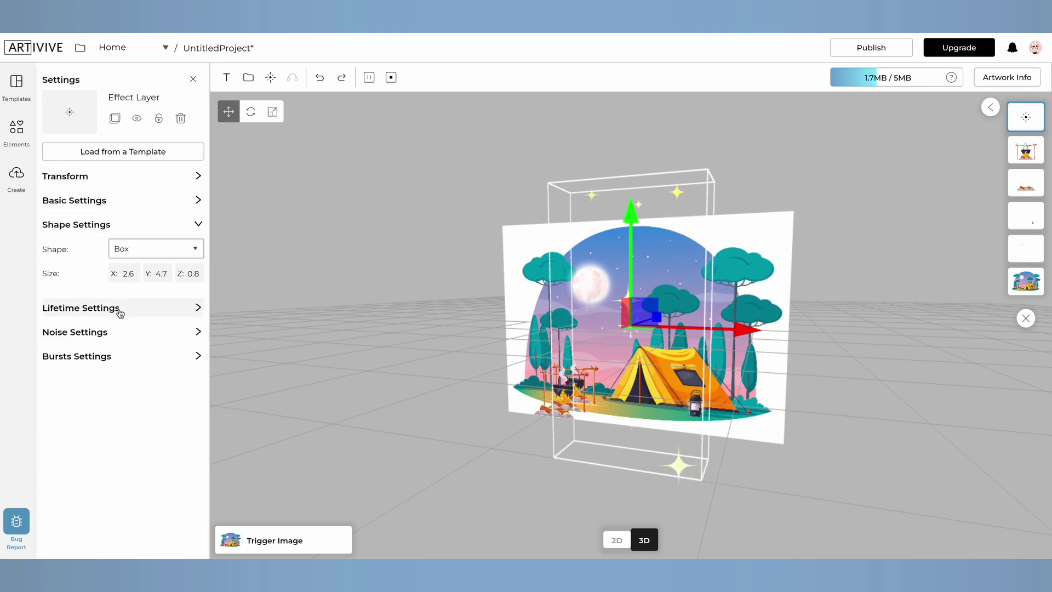
Resize the sparkles' emission box to 5.03 × 3.65 × 0.8 across the camping picture.
{"action": "mouse_move", "coordinate": [117, 274]}
{"action": "left_mouse_down"}
{"action": "mouse_move", "coordinate": [143, 272]}
{"action": "mouse_move", "coordinate": [107, 277]}
{"action": "left_mouse_up"}
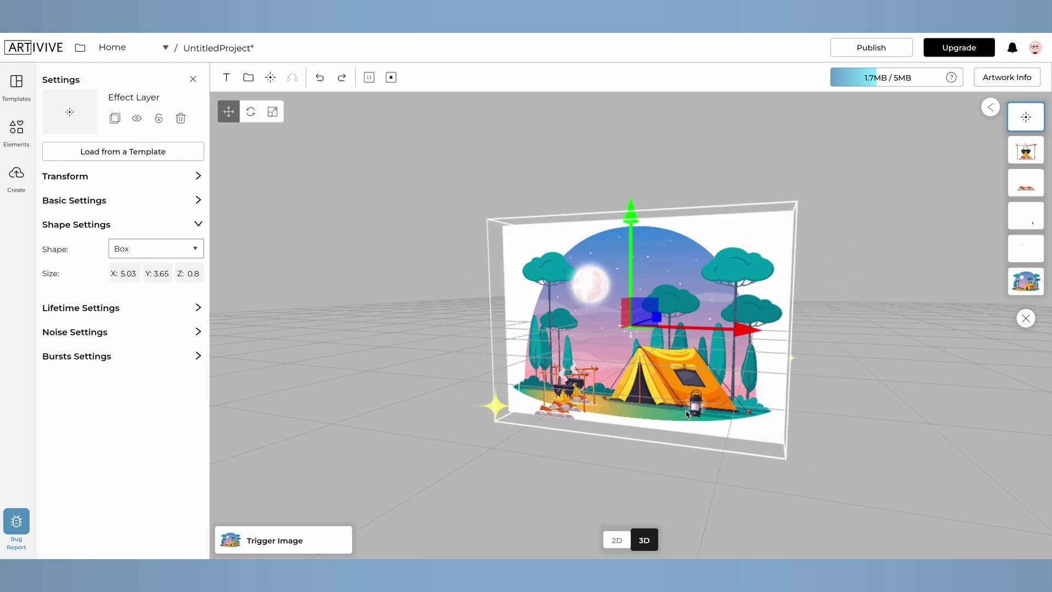
{"action": "left_click_drag", "start_coordinate": [688, 414], "coordinate": [613, 396]}
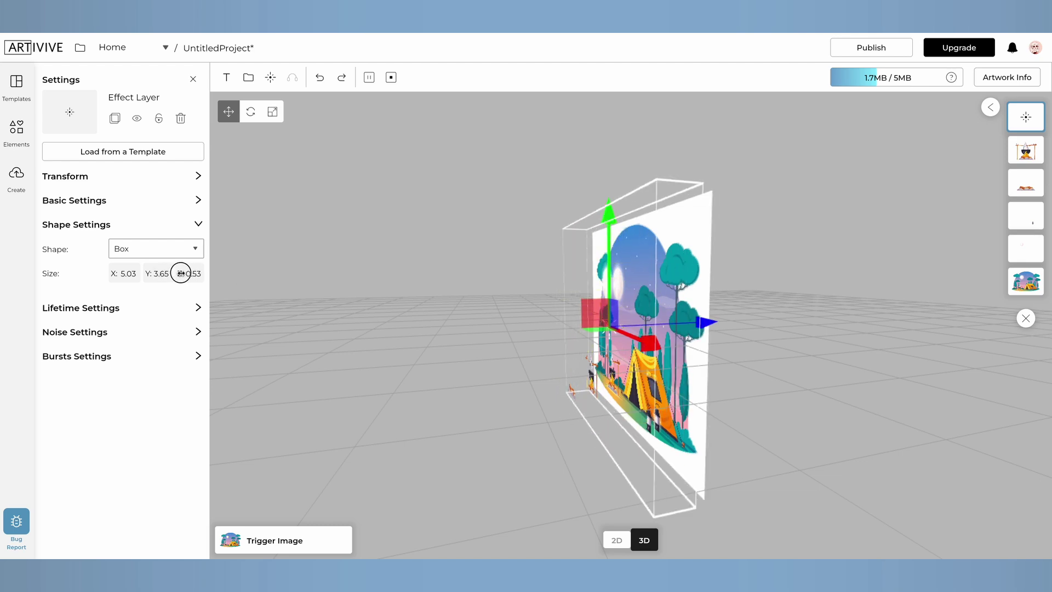
{"action": "mouse_move", "coordinate": [180, 272]}
{"action": "left_mouse_down"}
{"action": "mouse_move", "coordinate": [190, 270]}
{"action": "mouse_move", "coordinate": [179, 273]}
{"action": "left_mouse_up"}
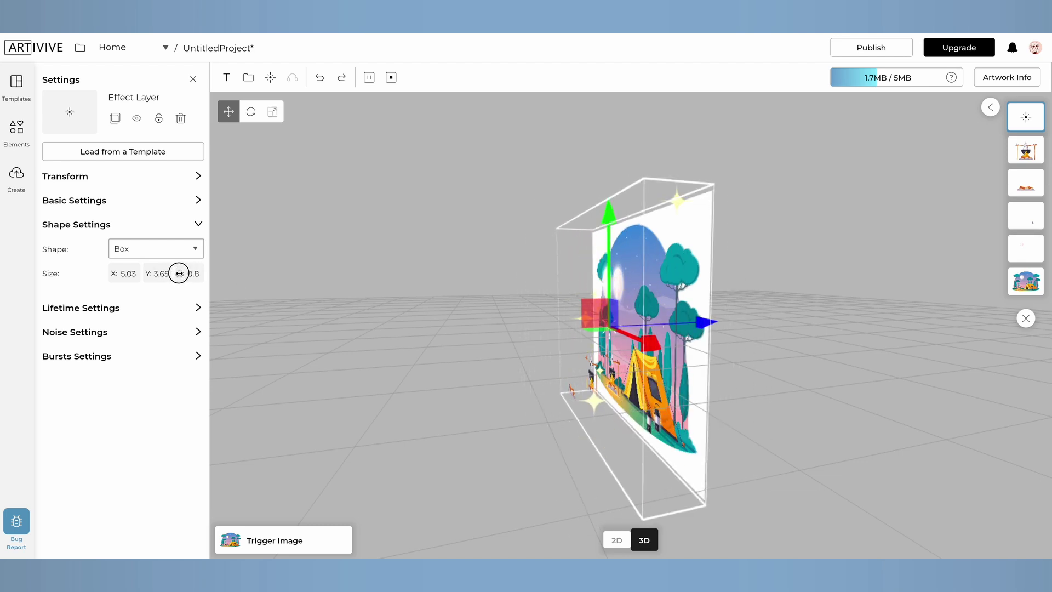
{"action": "left_click", "coordinate": [182, 230]}
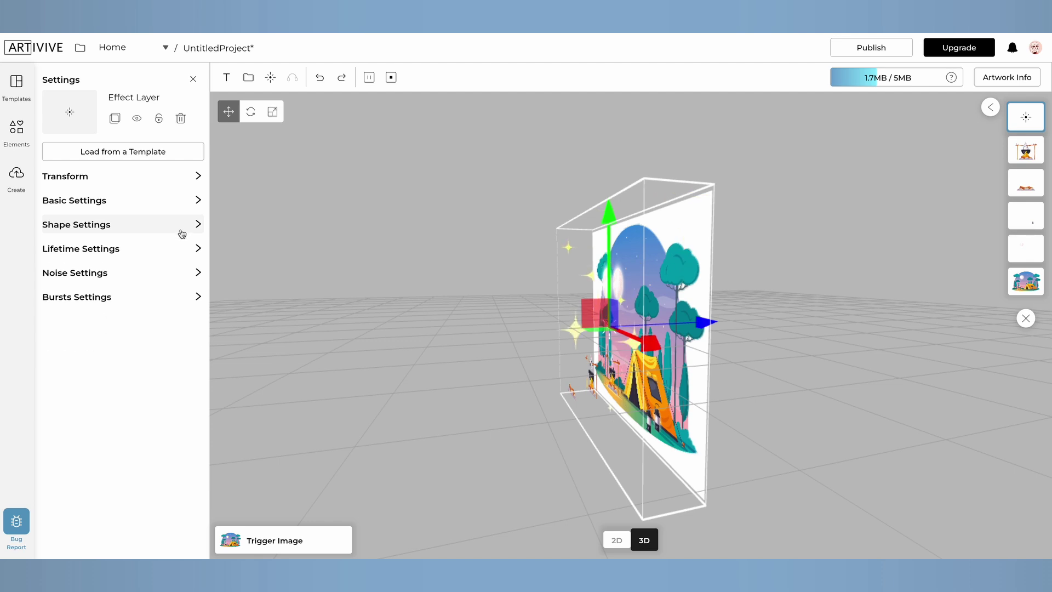
{"action": "left_click", "coordinate": [164, 176]}
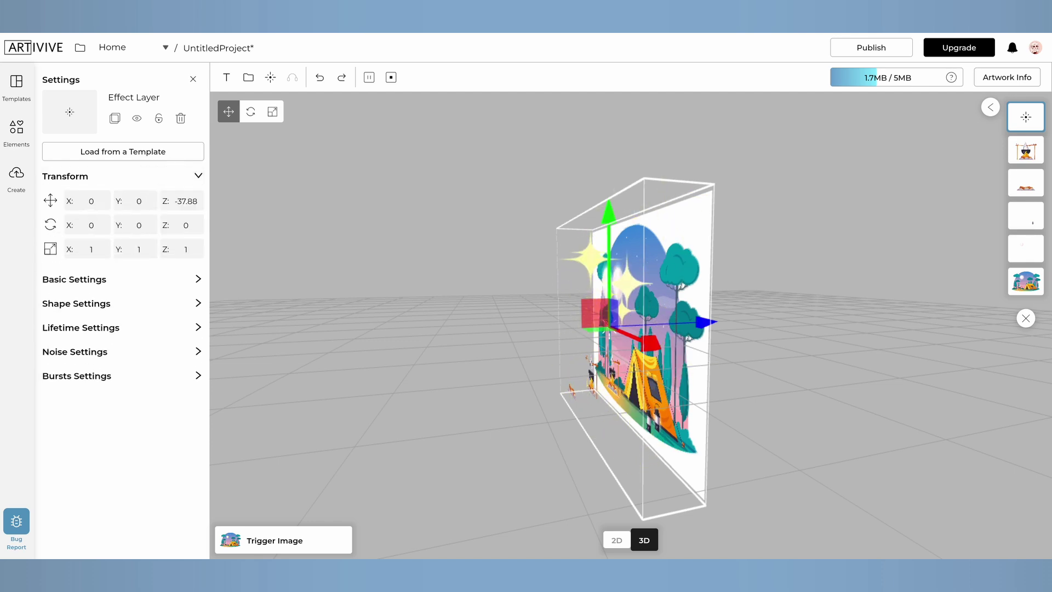
{"action": "left_click_drag", "start_coordinate": [427, 327], "coordinate": [307, 320]}
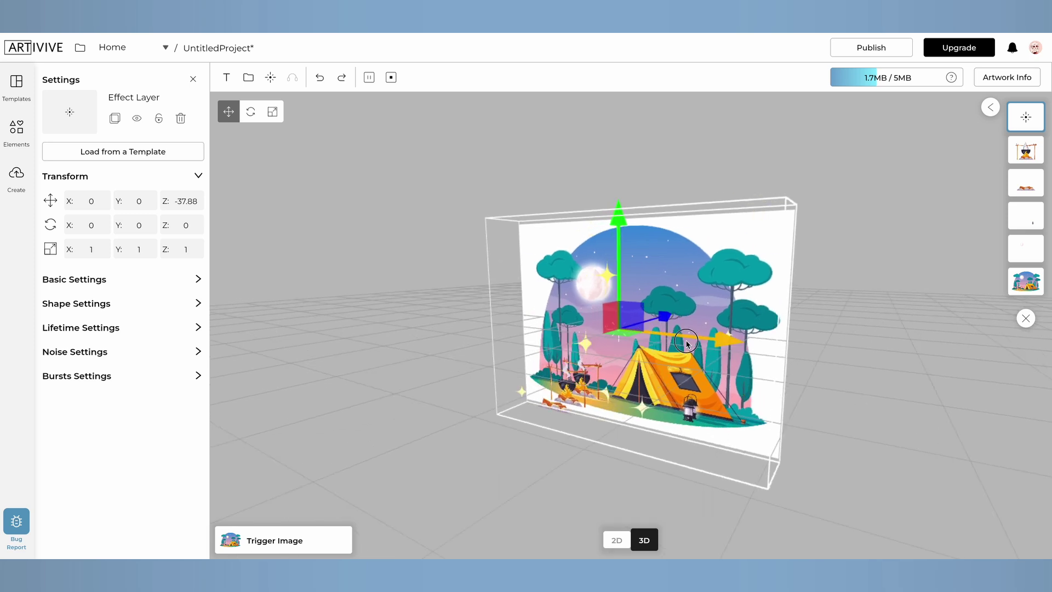
Change the sparkles' second particle colour to golden yellow #FFC422.
{"action": "left_click", "coordinate": [138, 280]}
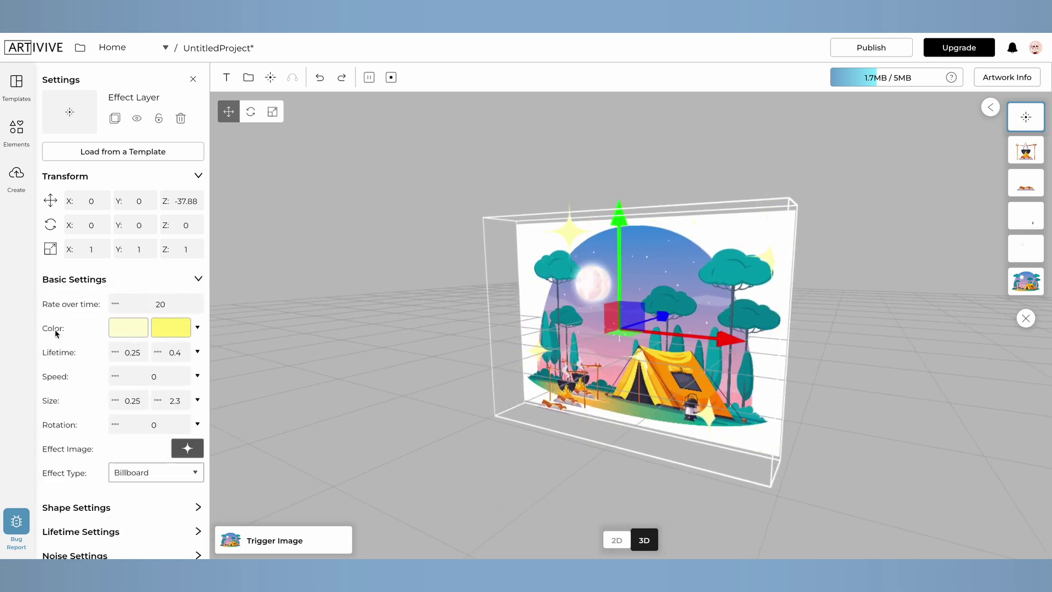
{"action": "left_click", "coordinate": [139, 328]}
{"action": "left_click", "coordinate": [572, 114]}
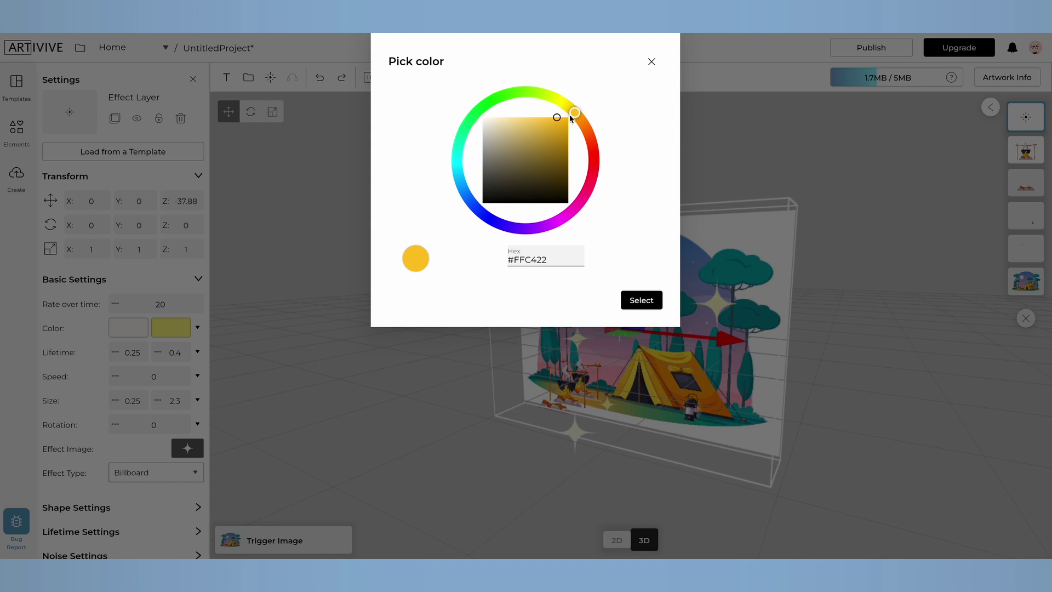
{"action": "left_click", "coordinate": [630, 302]}
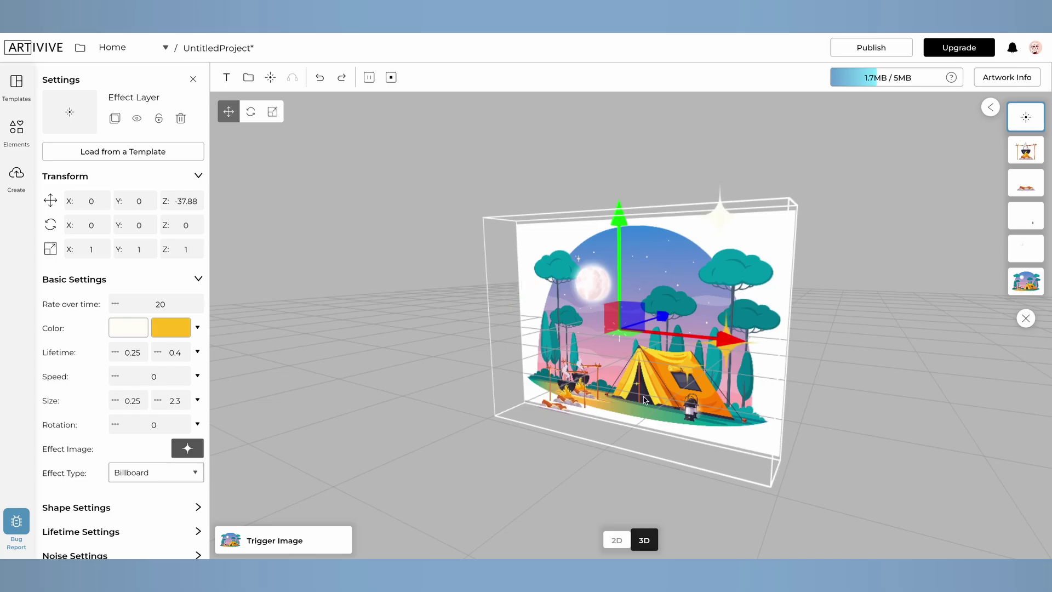
{"action": "scroll", "coordinate": [635, 363], "scroll_direction": "up", "scroll_amount": 5}
{"action": "scroll", "coordinate": [634, 366], "scroll_direction": "down", "scroll_amount": 5}
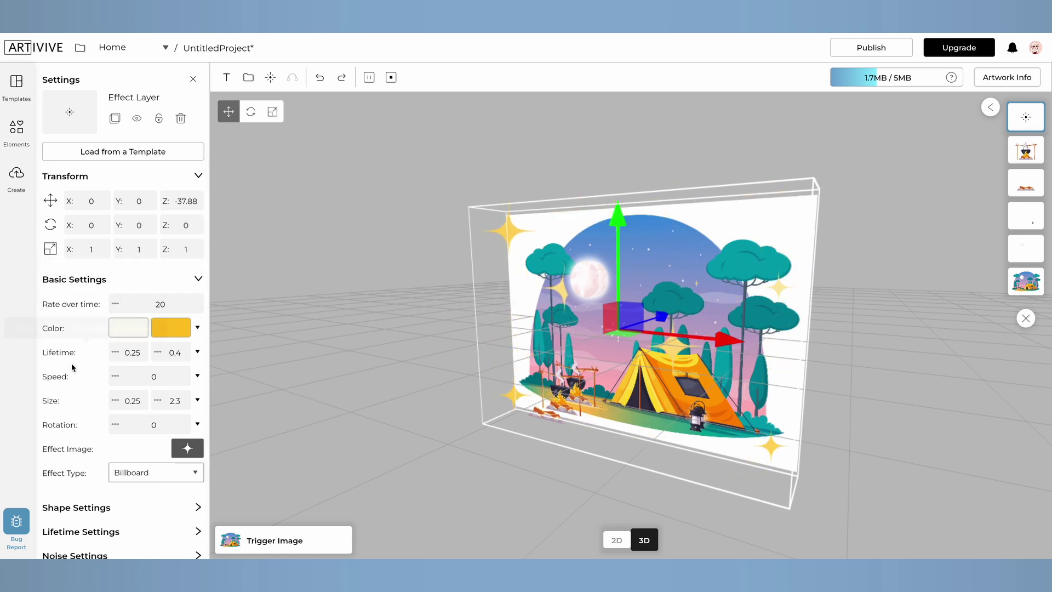
Shorten the sparkle lifetime to 0.2 minimum and 0.1 maximum, checking the scene from both sides.
{"action": "left_click", "coordinate": [144, 354]}
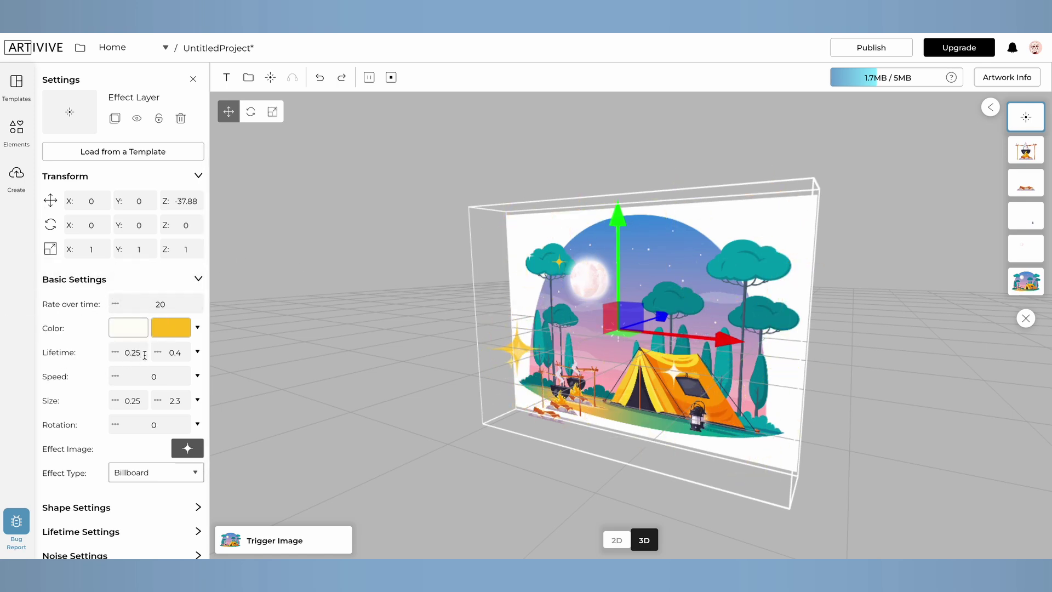
{"action": "key", "text": "BackSpace"}
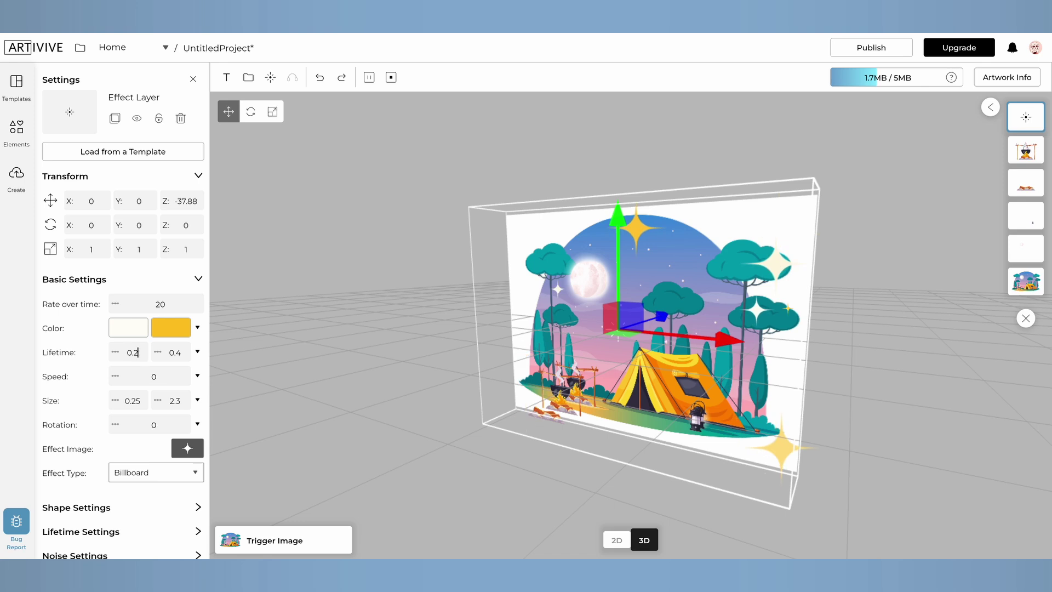
{"action": "left_click", "coordinate": [181, 353]}
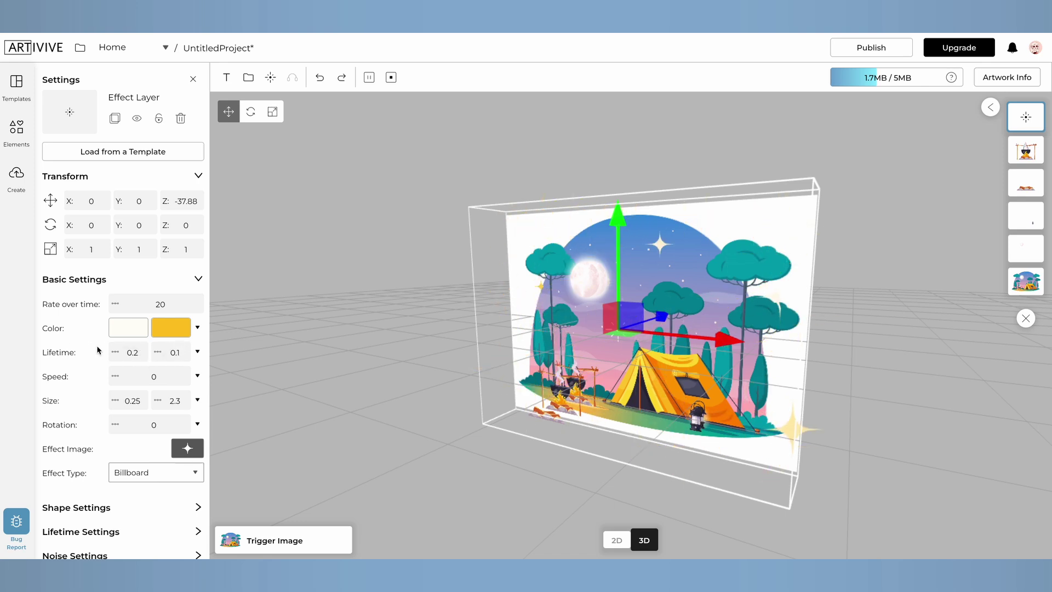
{"action": "left_click_drag", "start_coordinate": [427, 488], "coordinate": [750, 366]}
{"action": "left_click_drag", "start_coordinate": [904, 395], "coordinate": [516, 366]}
{"action": "scroll", "coordinate": [516, 366], "scroll_direction": "down", "scroll_amount": 3}
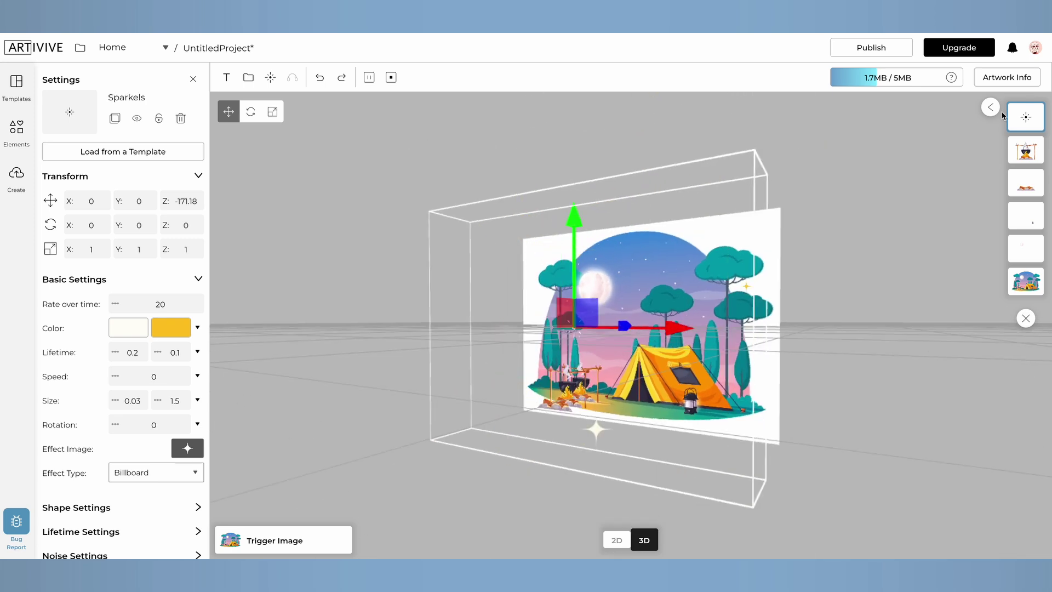
{"action": "left_click", "coordinate": [1026, 119]}
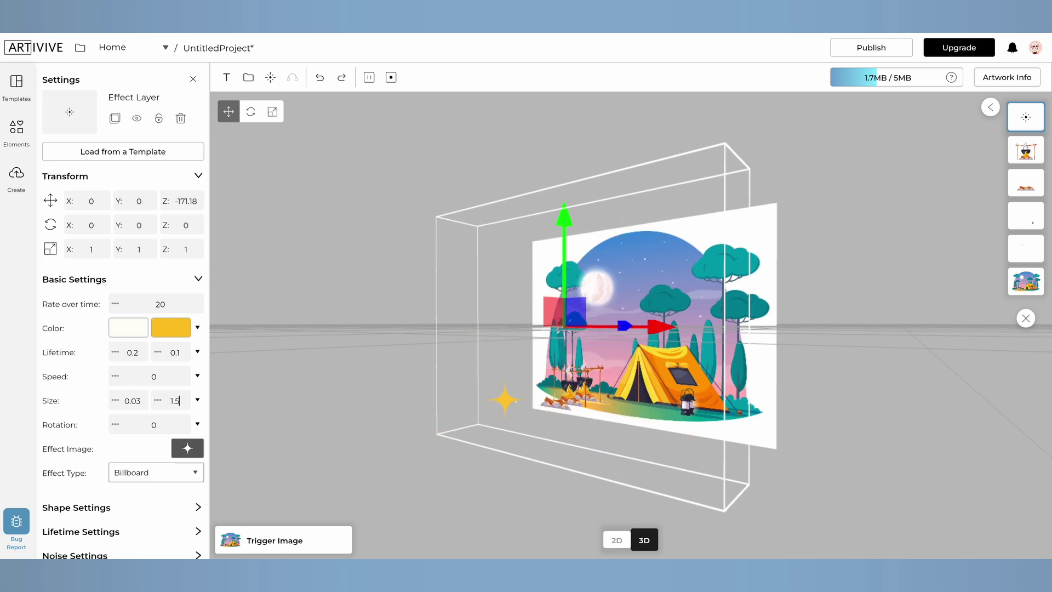
{"action": "left_click_drag", "start_coordinate": [358, 509], "coordinate": [395, 505]}
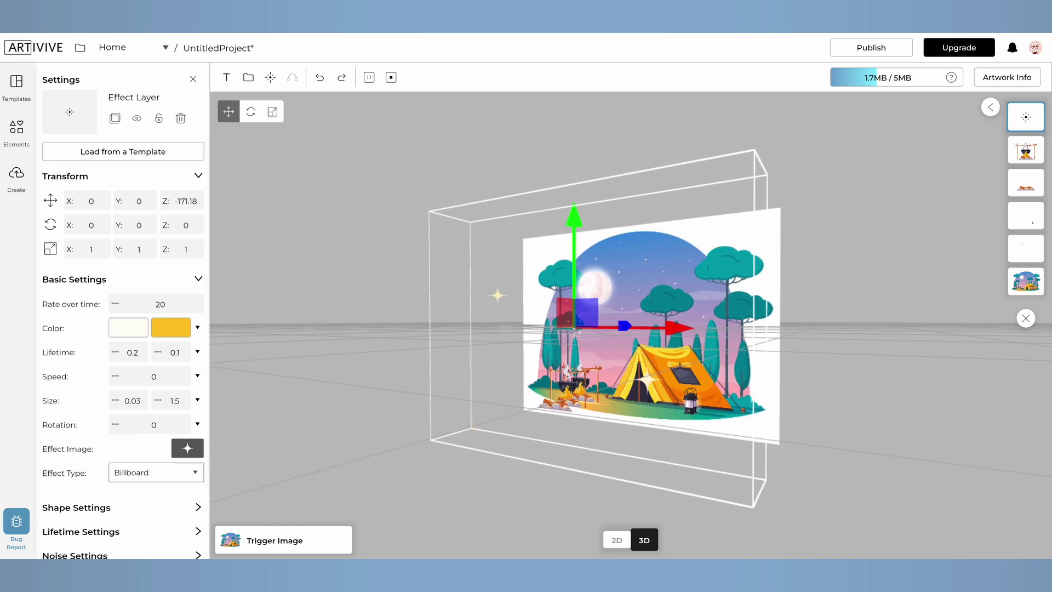
Rename the effect layer to Sparkles in the layer list.
{"action": "left_click", "coordinate": [863, 213]}
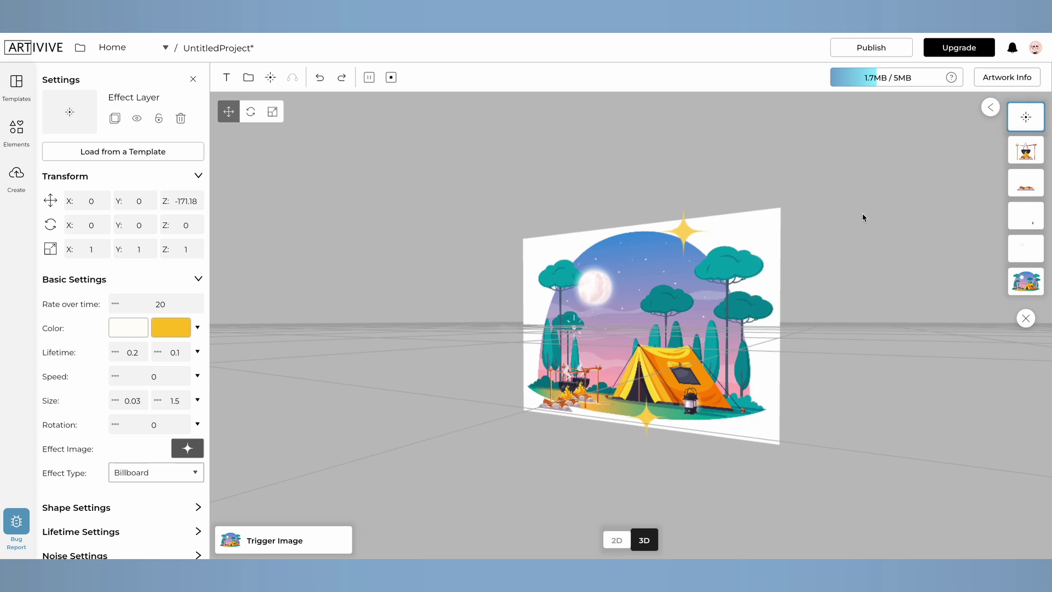
{"action": "left_click", "coordinate": [990, 107]}
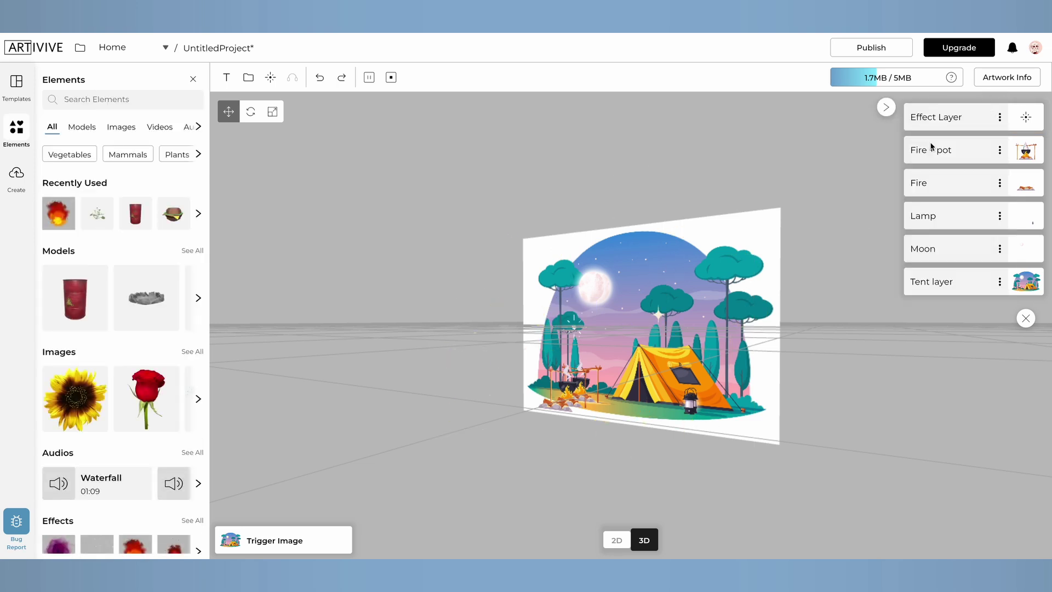
{"action": "double_click", "coordinate": [953, 116]}
{"action": "type", "text": "Sparkels"}
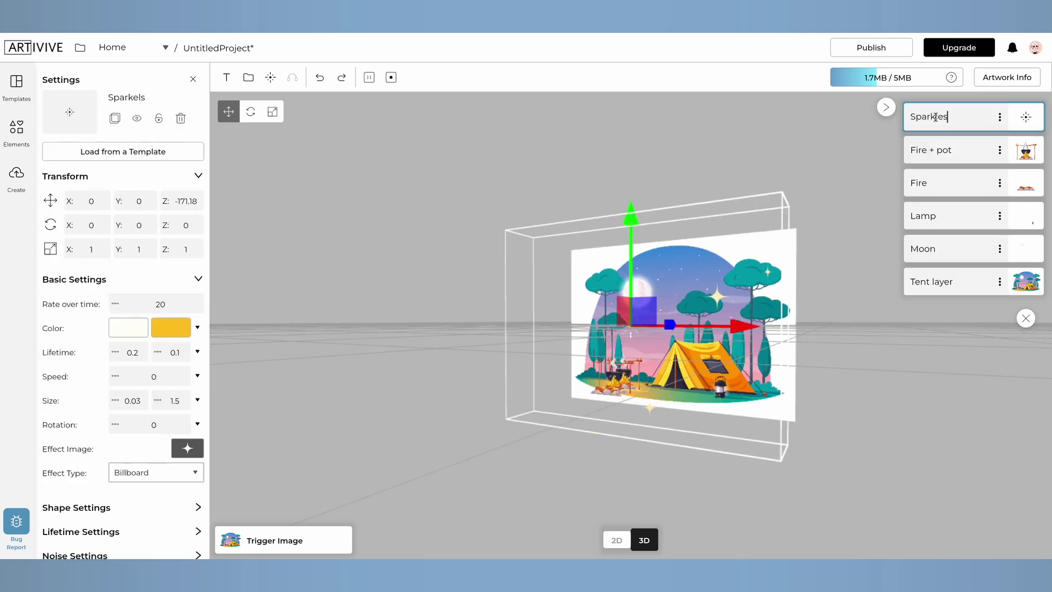
{"action": "left_click", "coordinate": [889, 148]}
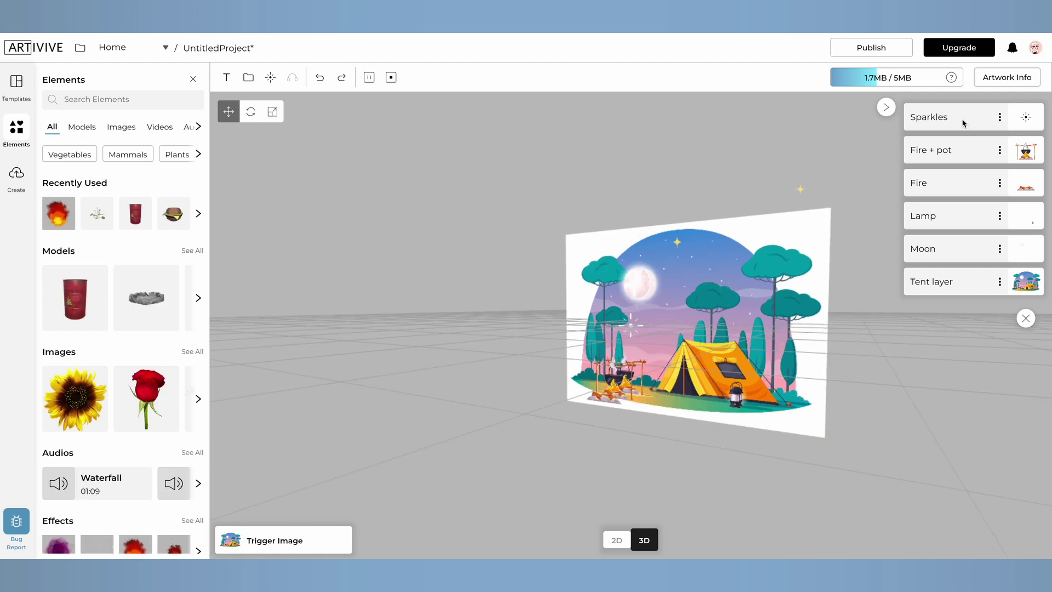
Duplicate the Sparkles layer with a glowing-dot particle image, moved to X -8.48, Y 14.97.
{"action": "left_click", "coordinate": [998, 118]}
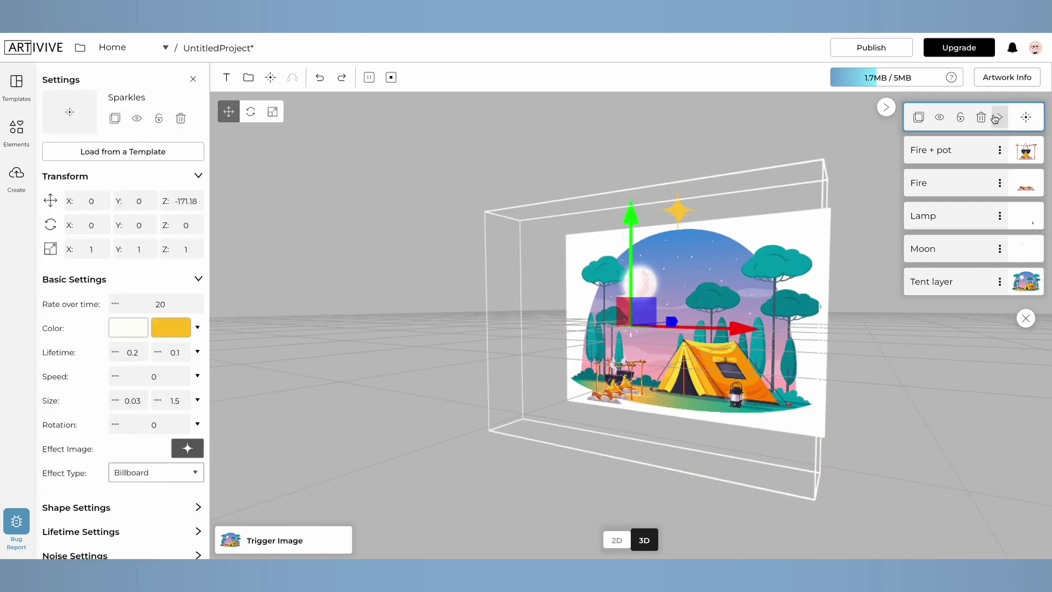
{"action": "left_click", "coordinate": [918, 117]}
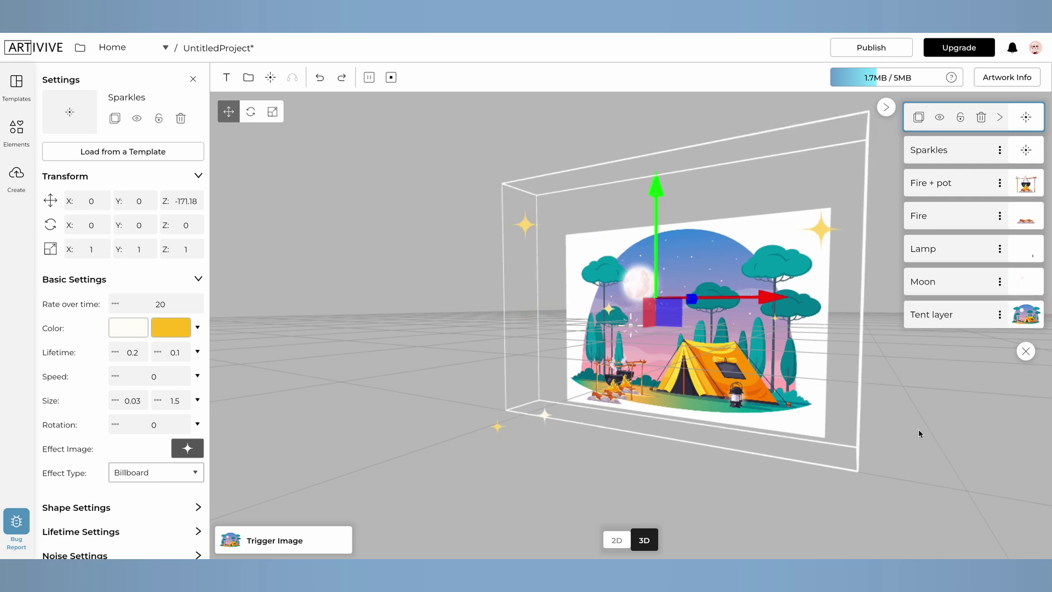
{"action": "left_click", "coordinate": [188, 449]}
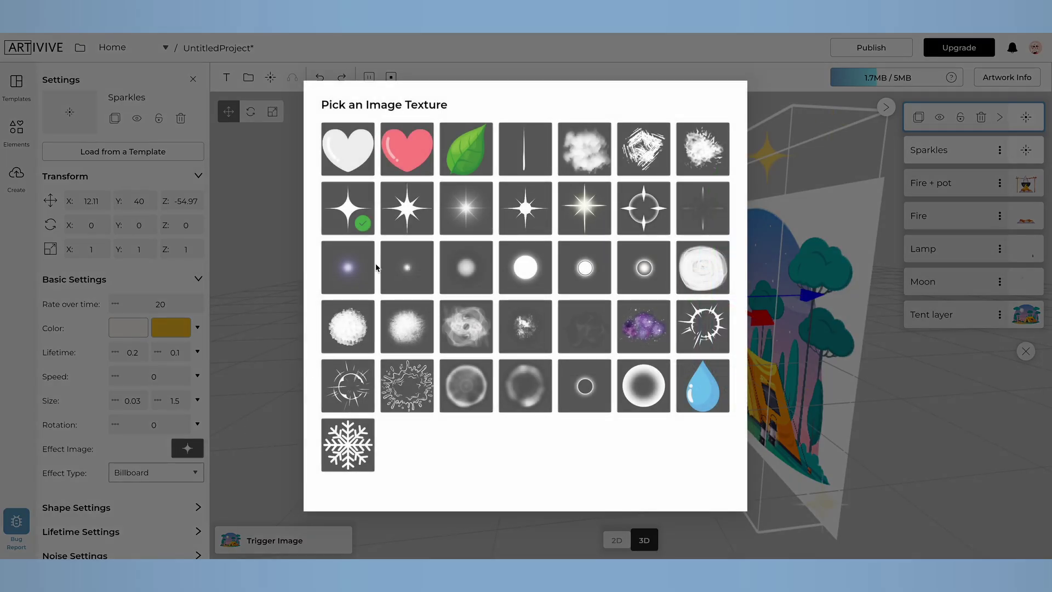
{"action": "left_click", "coordinate": [410, 270]}
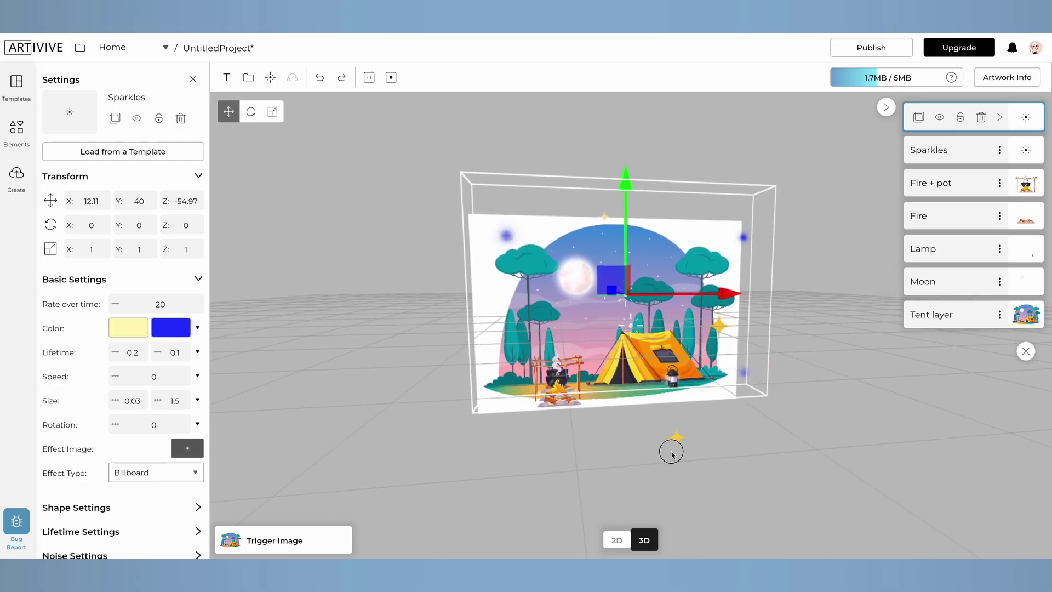
{"action": "left_click_drag", "start_coordinate": [618, 191], "coordinate": [619, 210]}
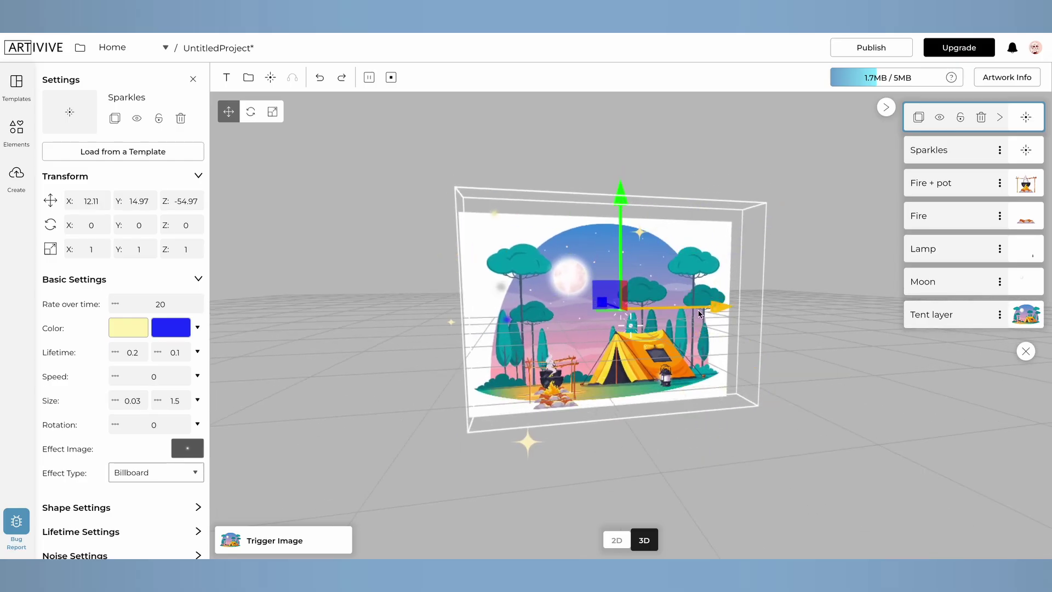
{"action": "left_click_drag", "start_coordinate": [710, 305], "coordinate": [702, 305]}
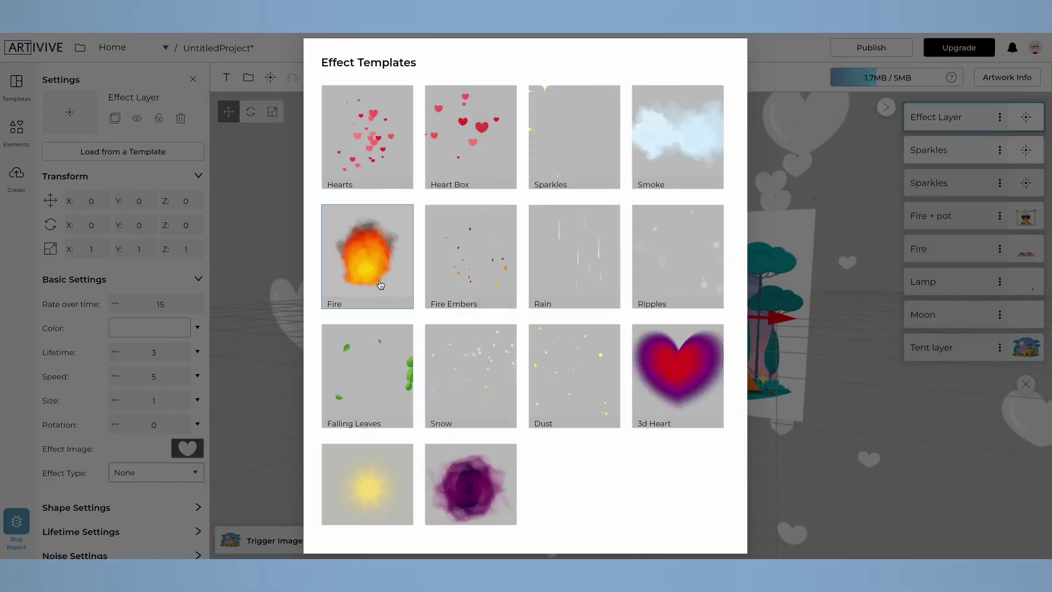
Apply the Fire template and move and rotate it onto the campfire beside the pots.
{"action": "left_click", "coordinate": [380, 284]}
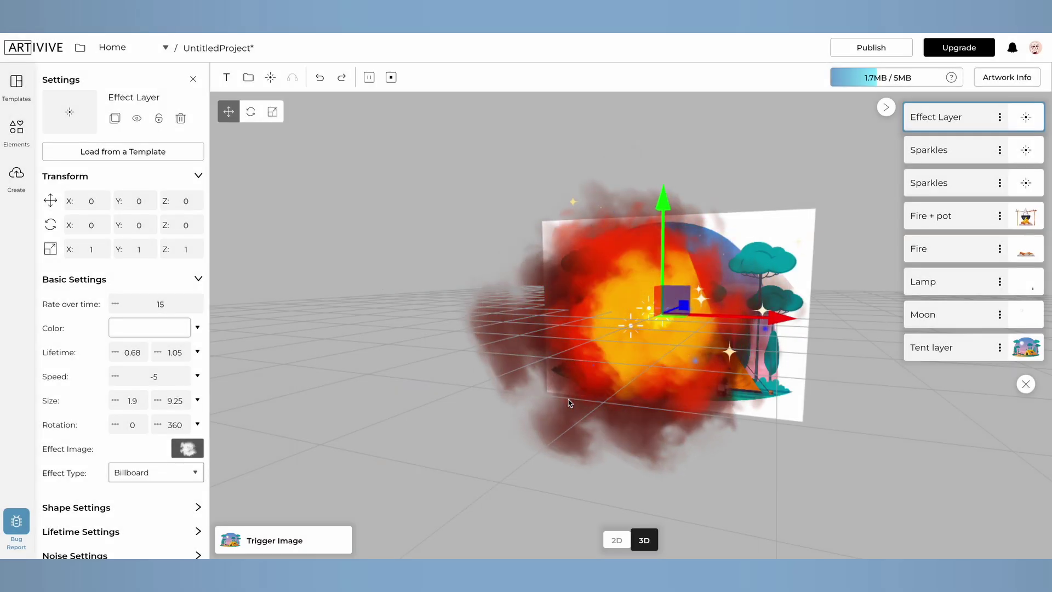
{"action": "left_click_drag", "start_coordinate": [784, 450], "coordinate": [634, 394]}
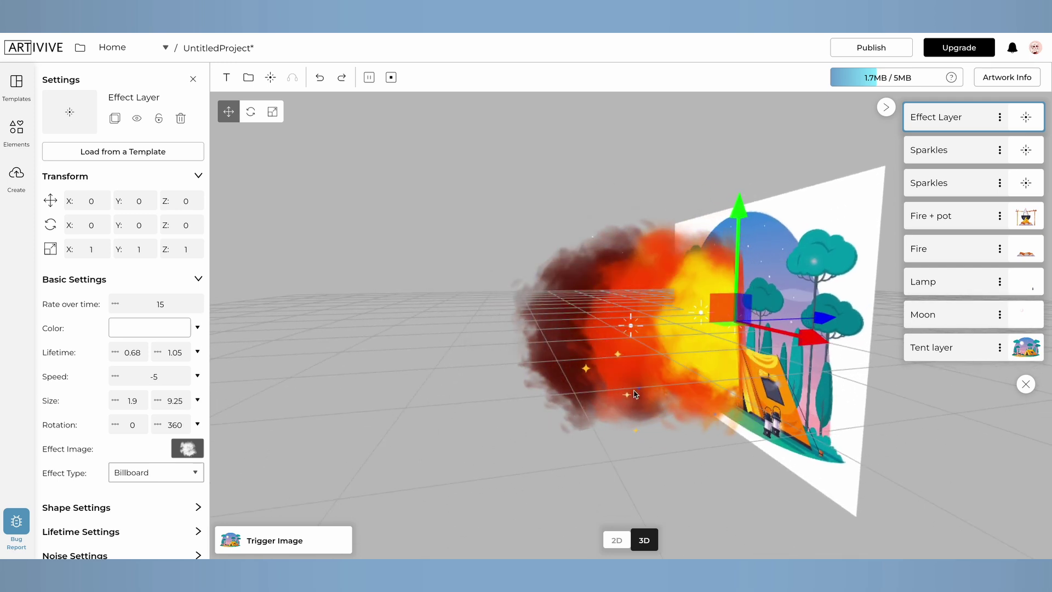
{"action": "left_click_drag", "start_coordinate": [816, 318], "coordinate": [629, 322]}
{"action": "key", "text": "e"}
{"action": "left_click_drag", "start_coordinate": [445, 235], "coordinate": [535, 342]}
{"action": "key", "text": "r"}
{"action": "key", "text": "w"}
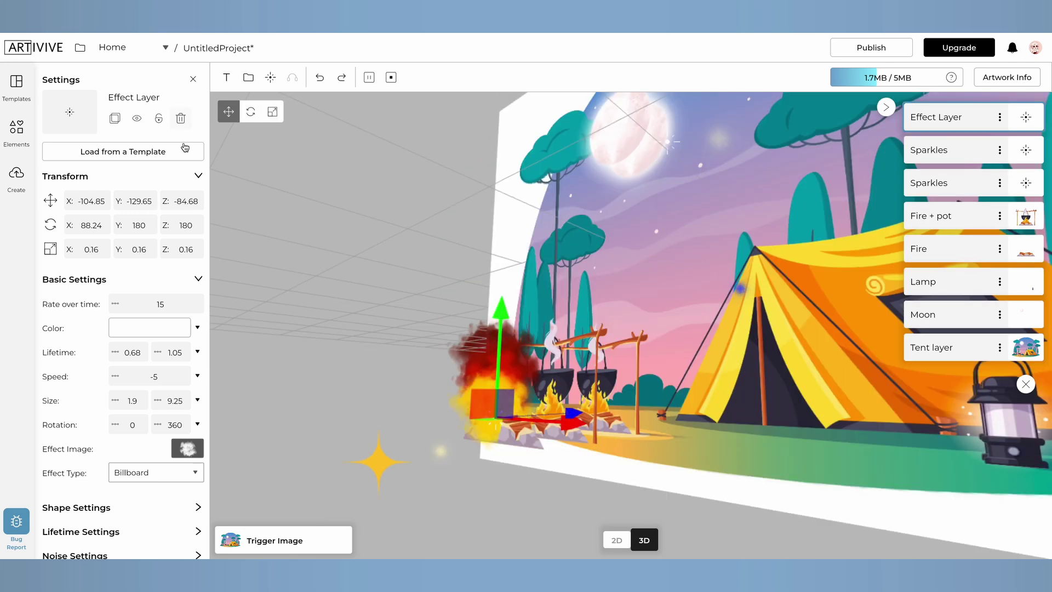
{"action": "left_click", "coordinate": [272, 111]}
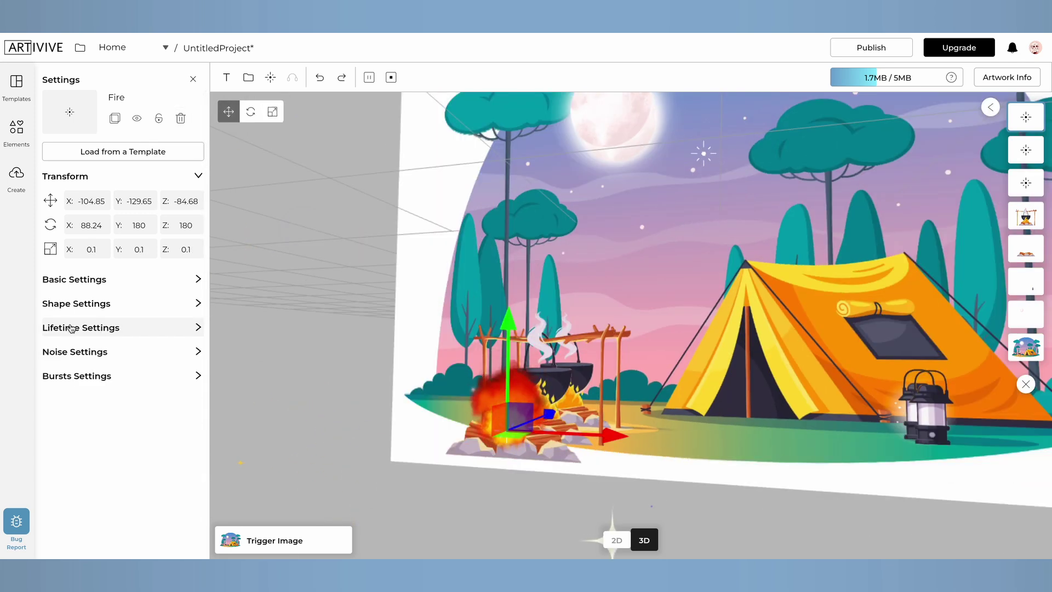
Add a wine-coloured stop to the fire's lifetime colour gradient.
{"action": "left_click", "coordinate": [110, 327]}
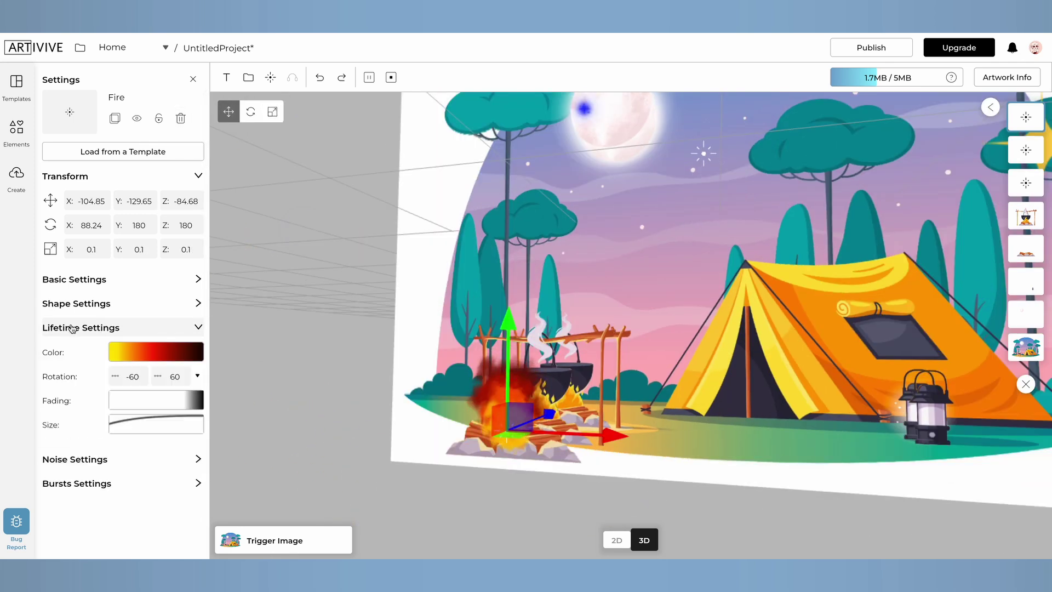
{"action": "left_click", "coordinate": [175, 360]}
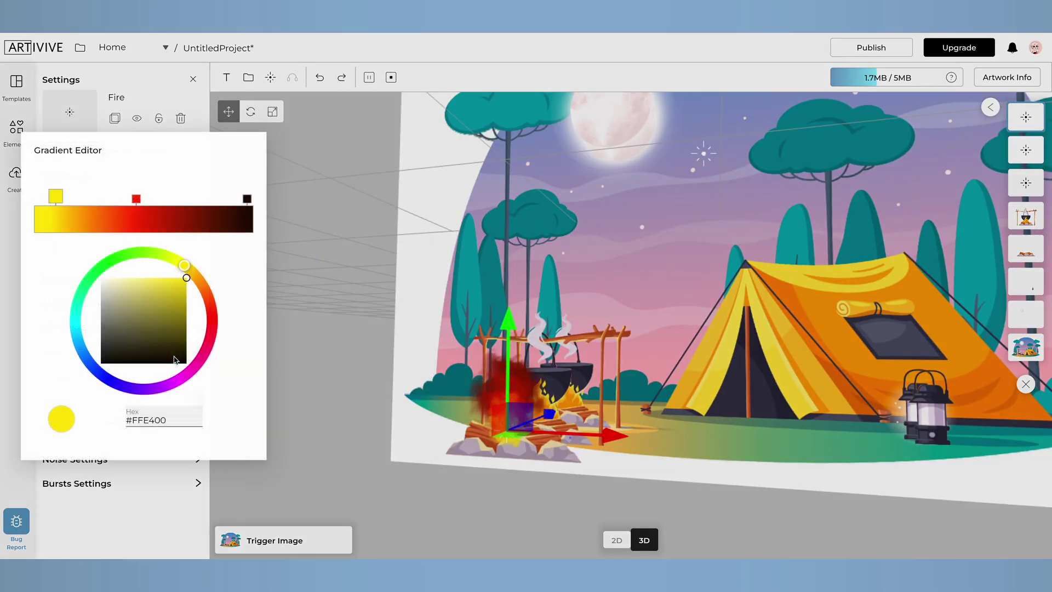
{"action": "left_click", "coordinate": [111, 214]}
{"action": "left_click_drag", "start_coordinate": [110, 198], "coordinate": [205, 200]}
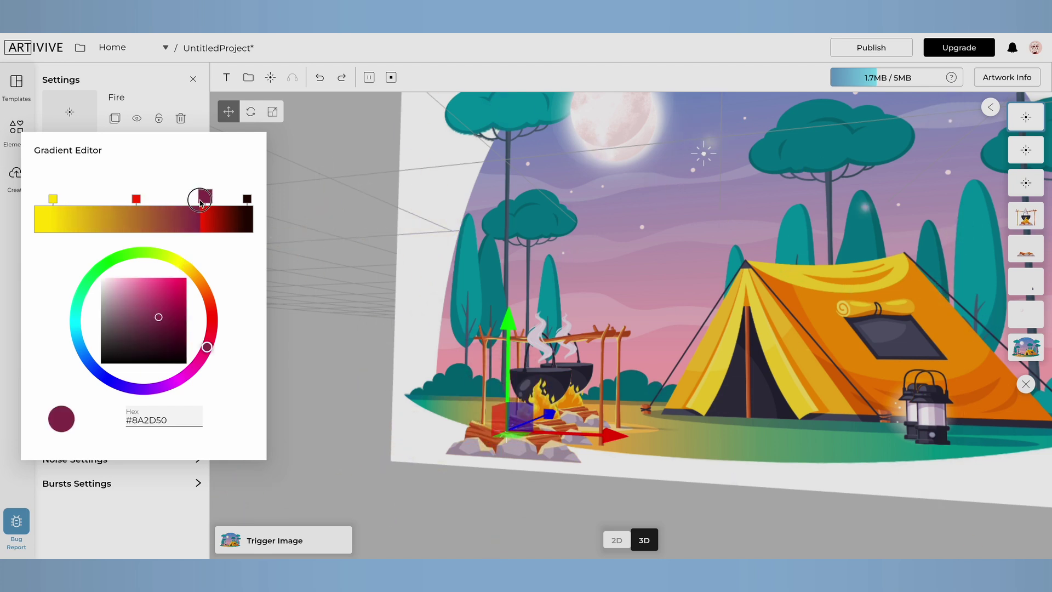
{"action": "left_click", "coordinate": [125, 200]}
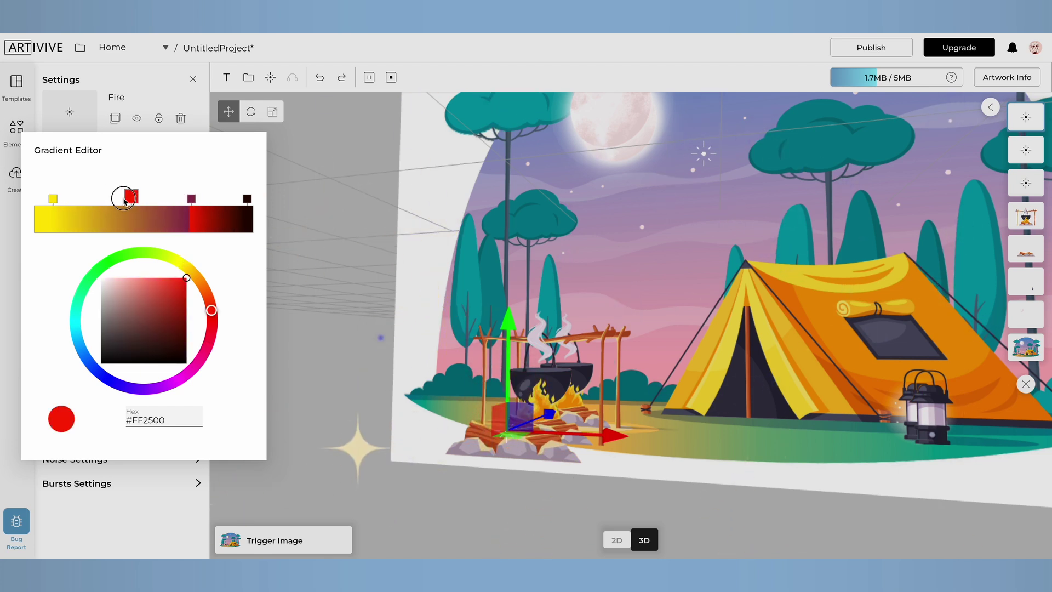
{"action": "left_click", "coordinate": [334, 268]}
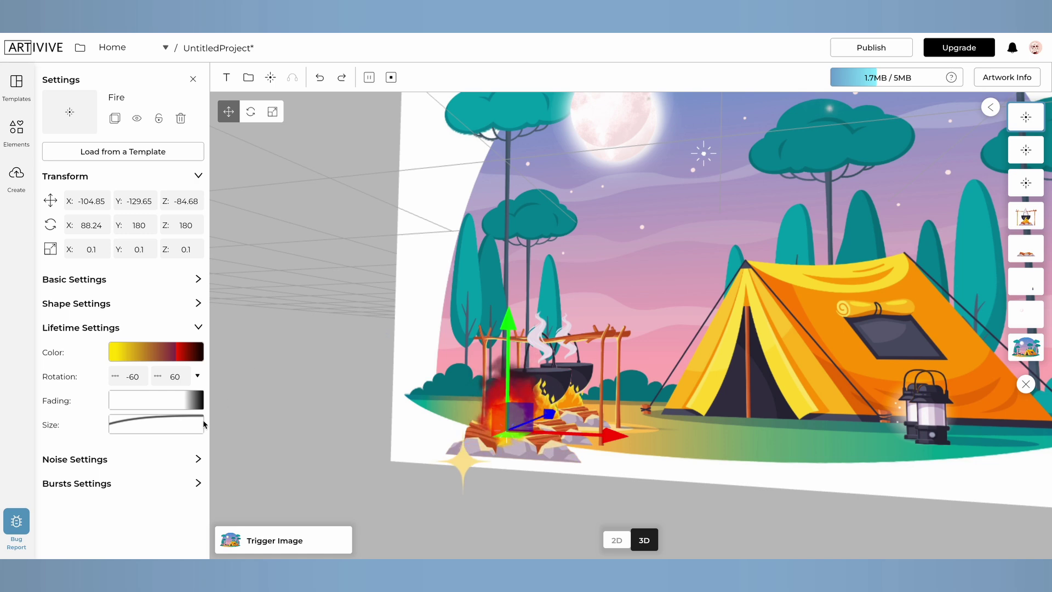
Give the fire a dark-white-dark fading gradient and a flat lifetime size curve.
{"action": "left_click", "coordinate": [140, 398]}
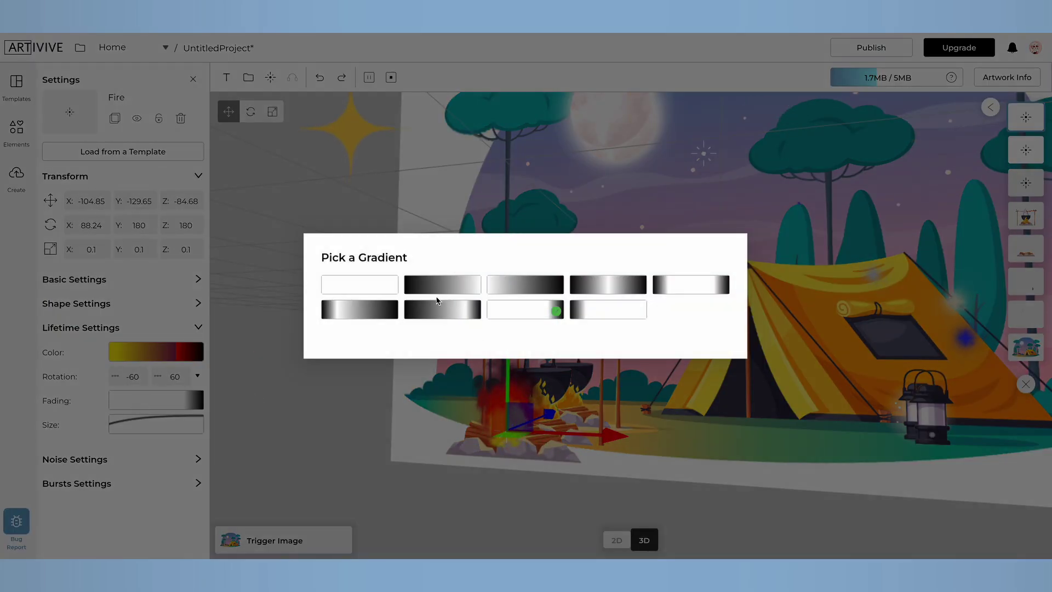
{"action": "left_click", "coordinate": [438, 300]}
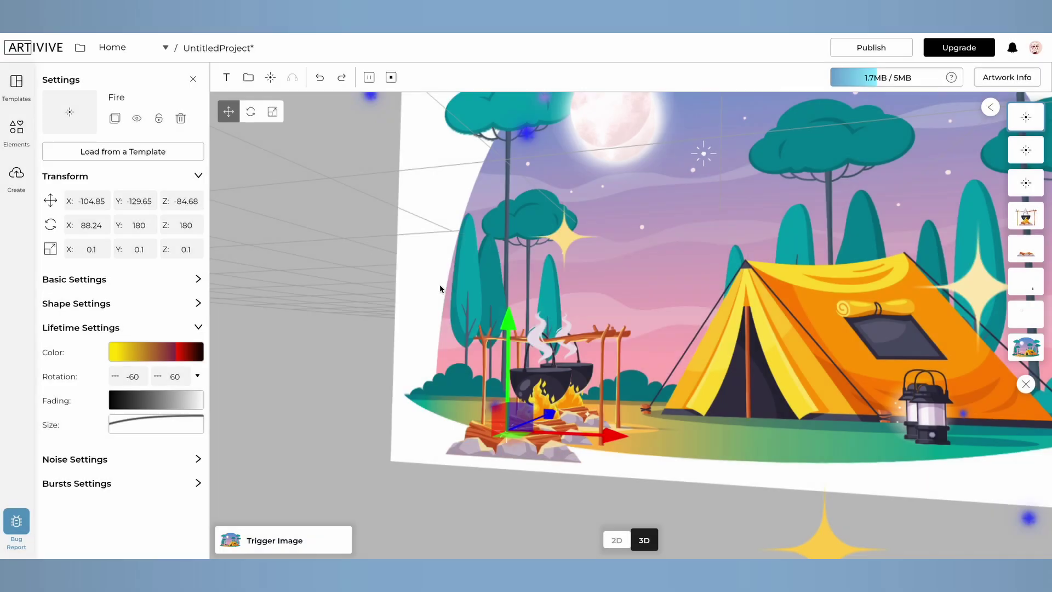
{"action": "left_click", "coordinate": [167, 398]}
{"action": "left_click", "coordinate": [613, 285]}
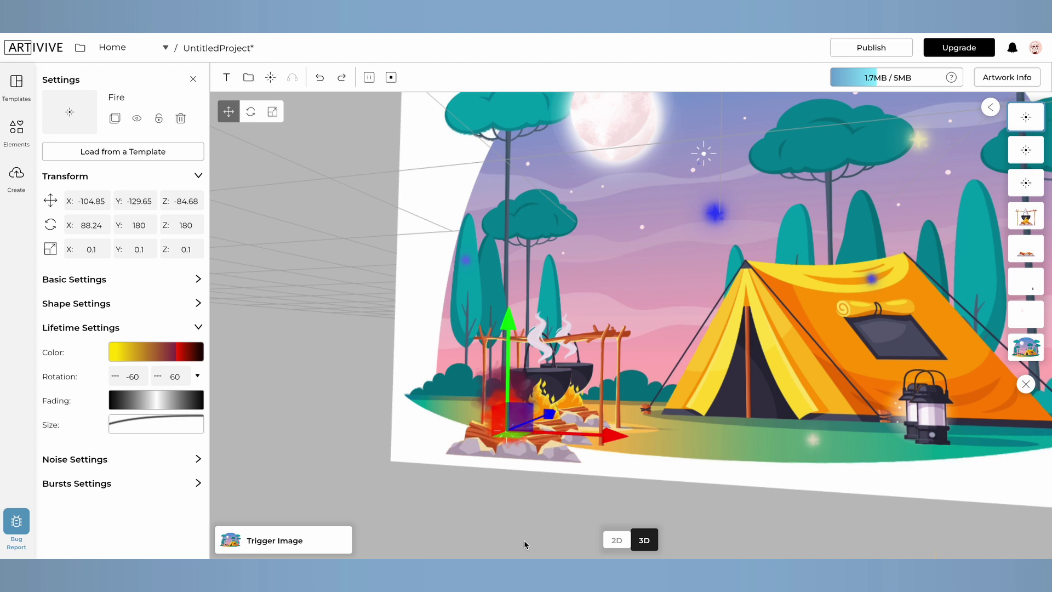
{"action": "left_click_drag", "start_coordinate": [449, 509], "coordinate": [557, 514]}
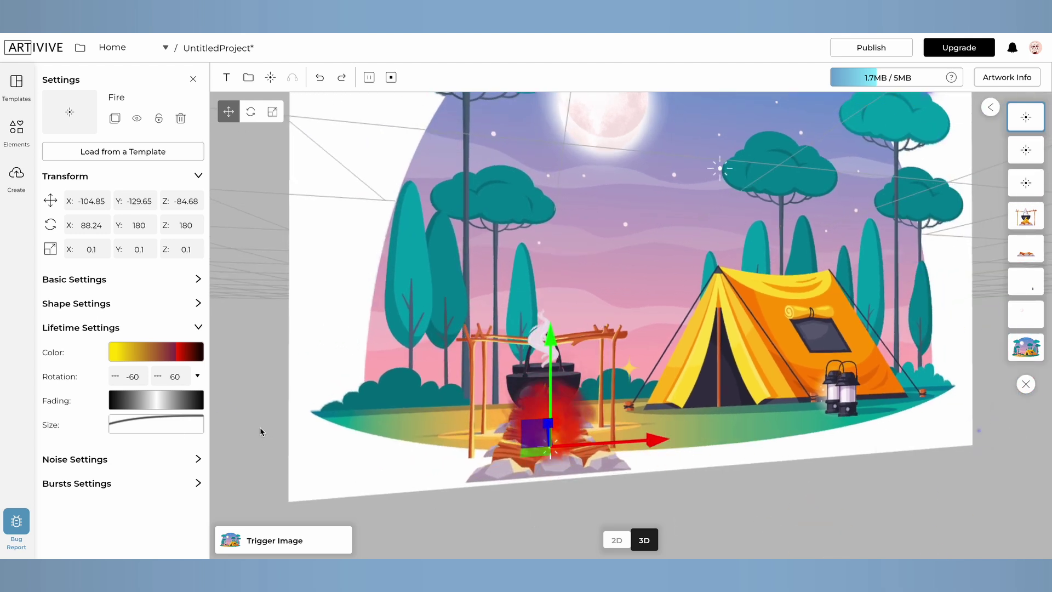
{"action": "left_click", "coordinate": [157, 423]}
{"action": "left_click", "coordinate": [370, 267]}
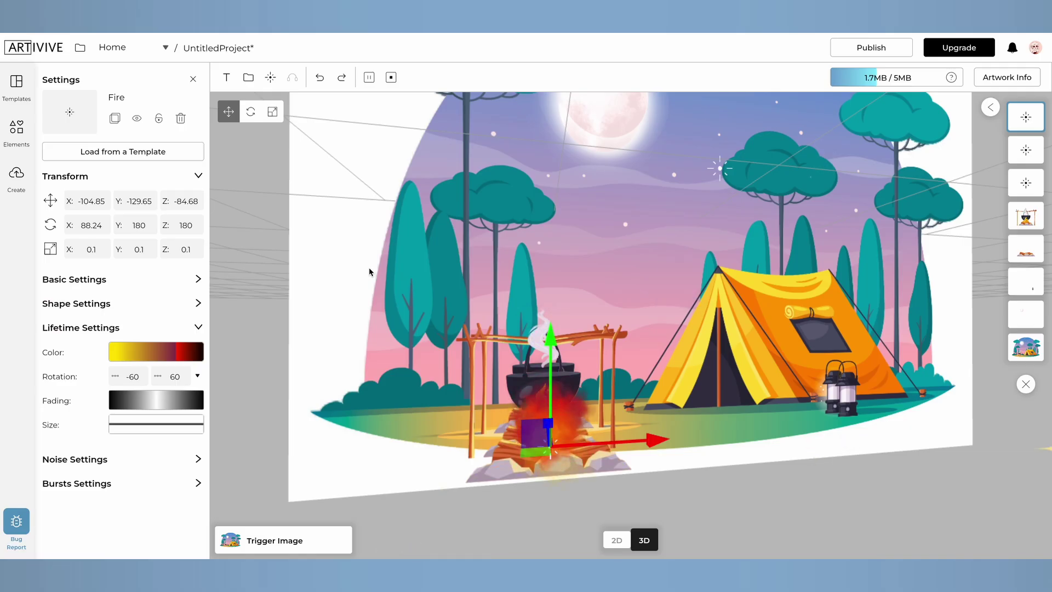
{"action": "left_click", "coordinate": [270, 78]}
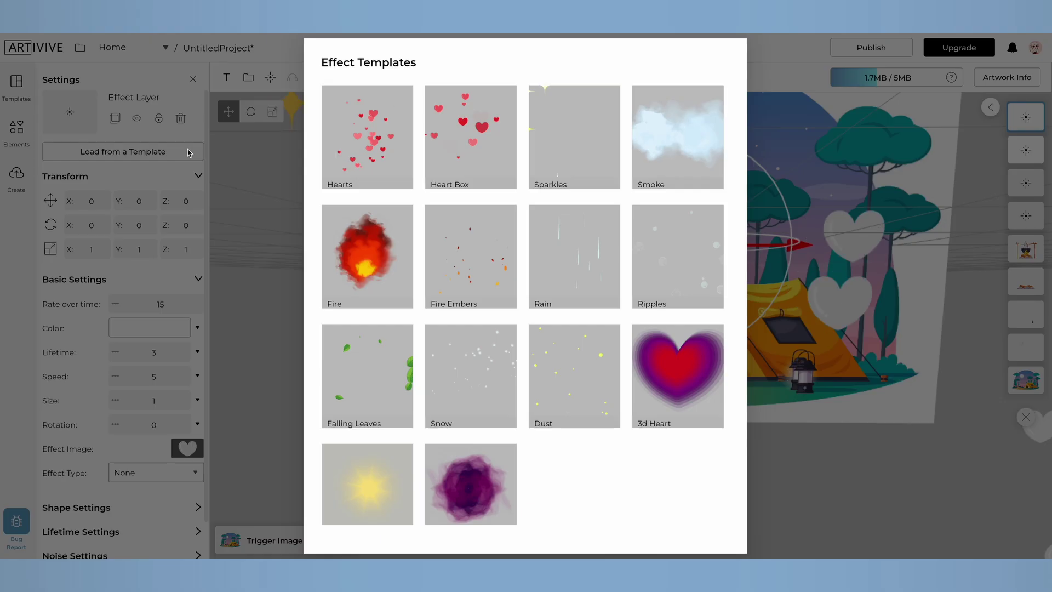
Apply the Fire Embers template, tilt it upright with Rotation X 90, and move it before the image.
{"action": "left_click", "coordinate": [485, 274]}
{"action": "scroll", "coordinate": [865, 408], "scroll_direction": "down", "scroll_amount": 5}
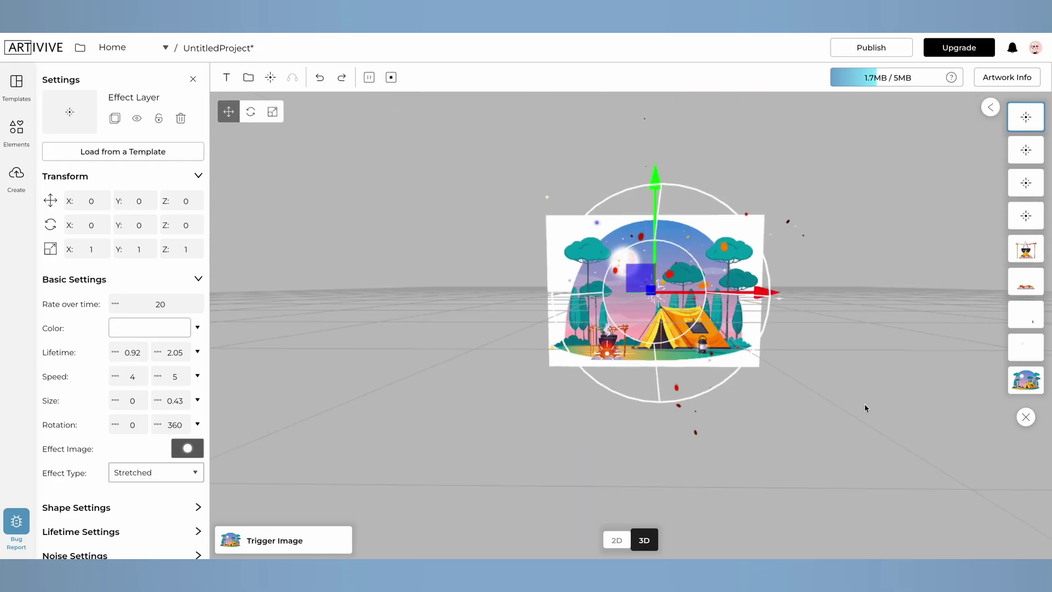
{"action": "left_click_drag", "start_coordinate": [865, 407], "coordinate": [322, 397]}
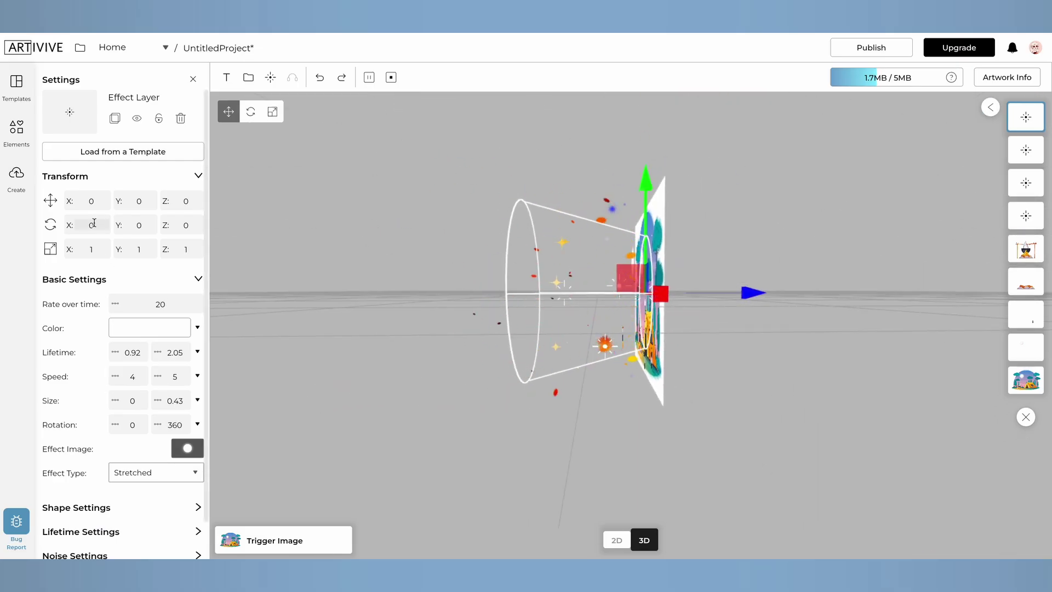
{"action": "left_click", "coordinate": [198, 177]}
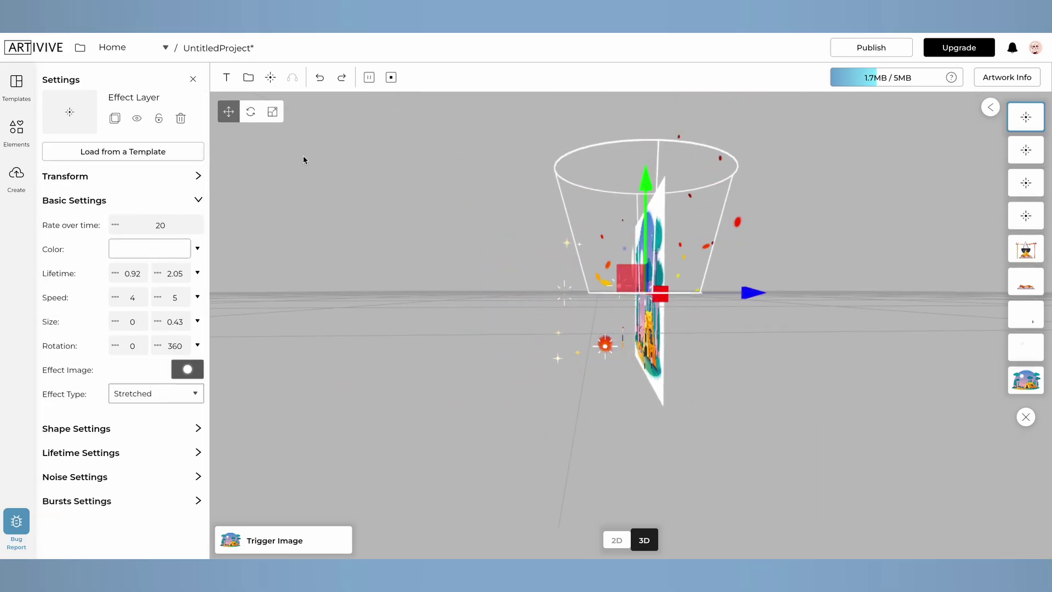
{"action": "left_click_drag", "start_coordinate": [715, 286], "coordinate": [673, 281]}
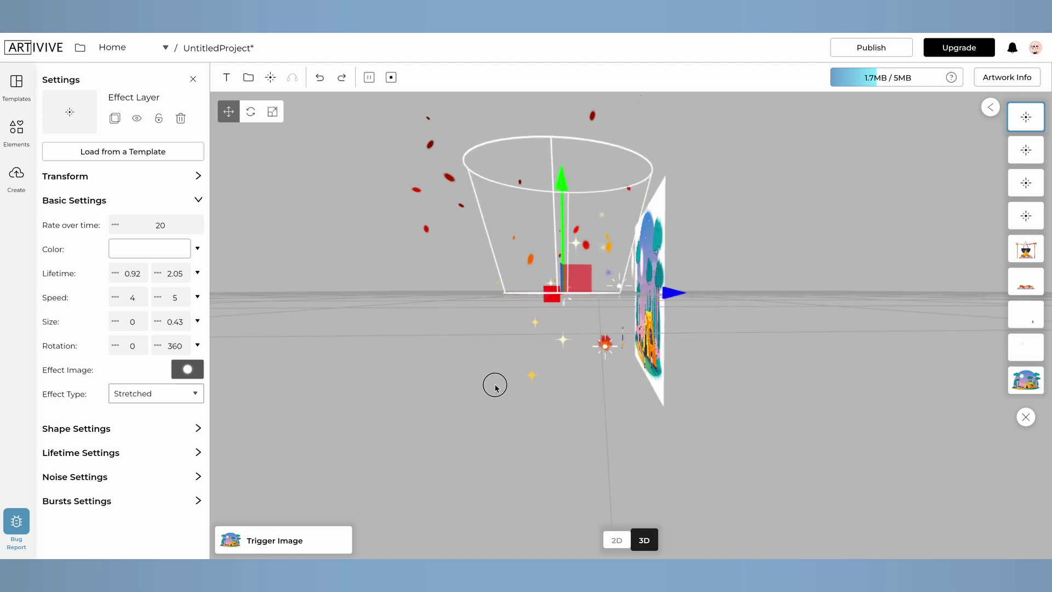
Shrink the ember emitter to about 0.32 × 0.38 × 0.38 over the campfire.
{"action": "left_click_drag", "start_coordinate": [494, 387], "coordinate": [592, 460]}
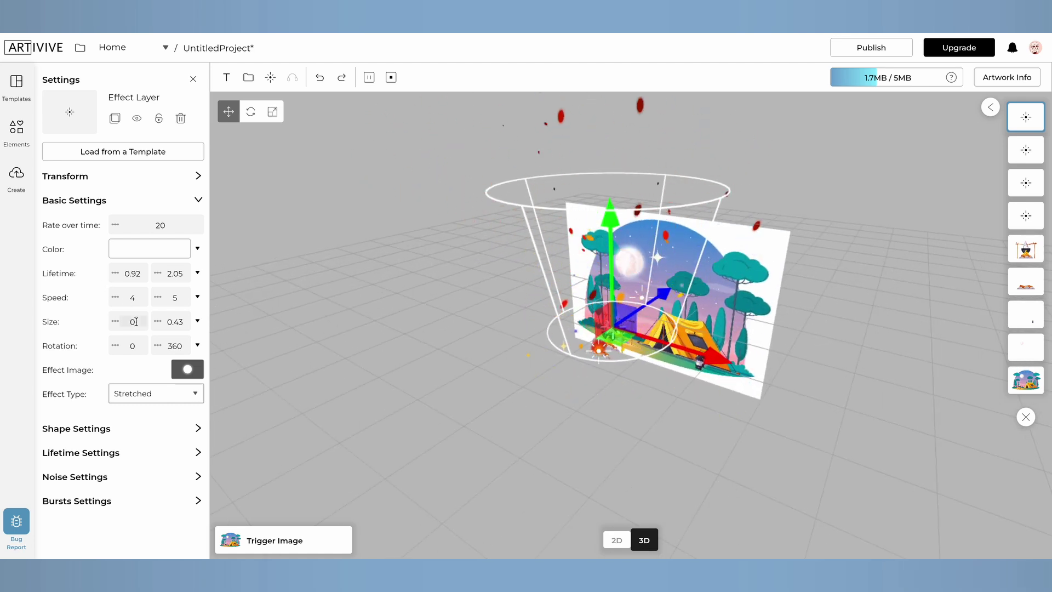
{"action": "left_click", "coordinate": [128, 173]}
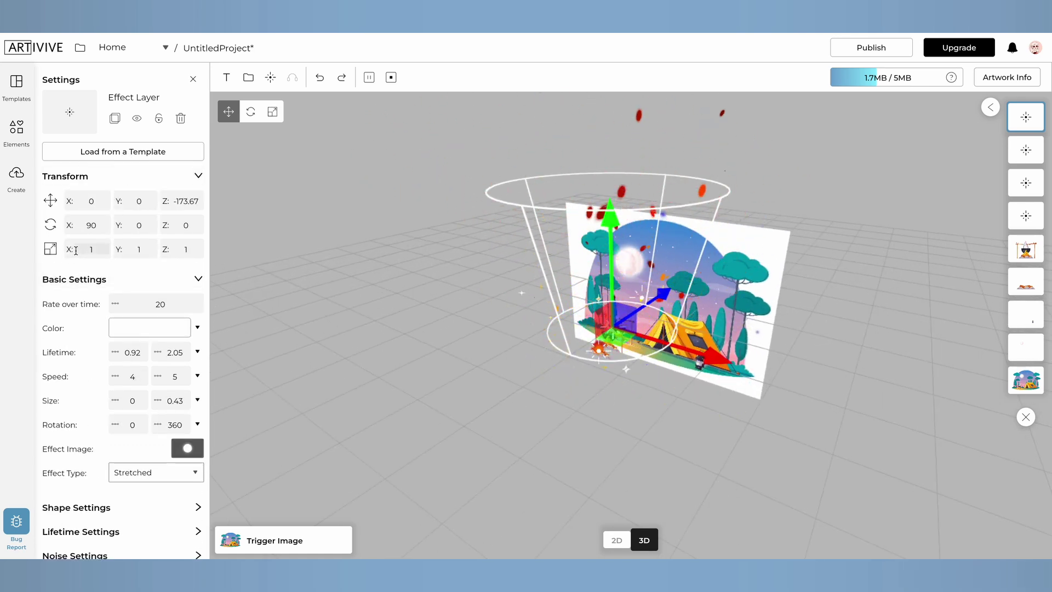
{"action": "left_click_drag", "start_coordinate": [74, 250], "coordinate": [74, 250]}
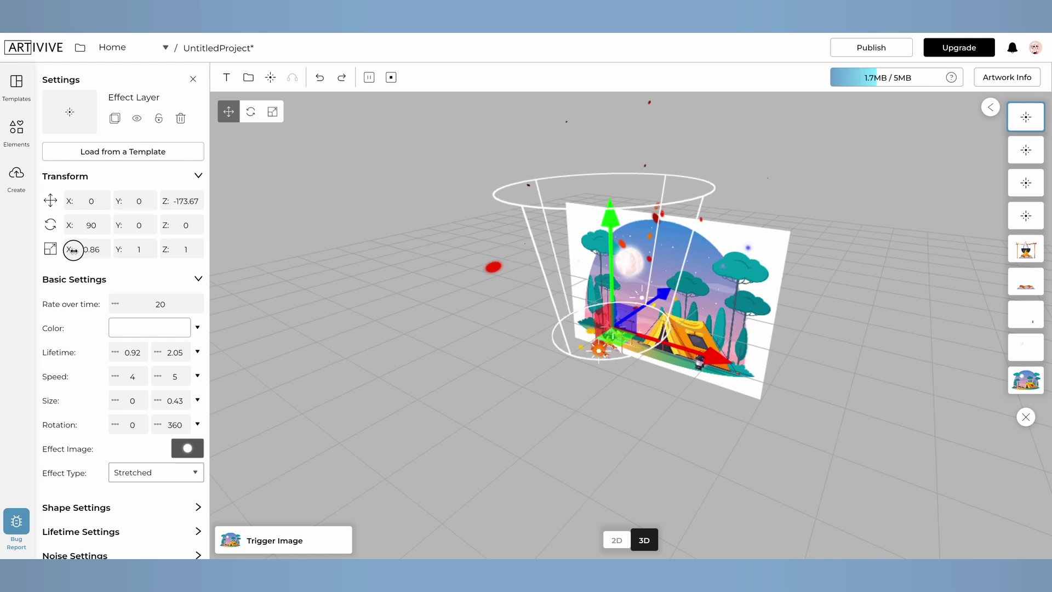
{"action": "left_click", "coordinate": [273, 111]}
{"action": "left_click_drag", "start_coordinate": [616, 328], "coordinate": [667, 436]}
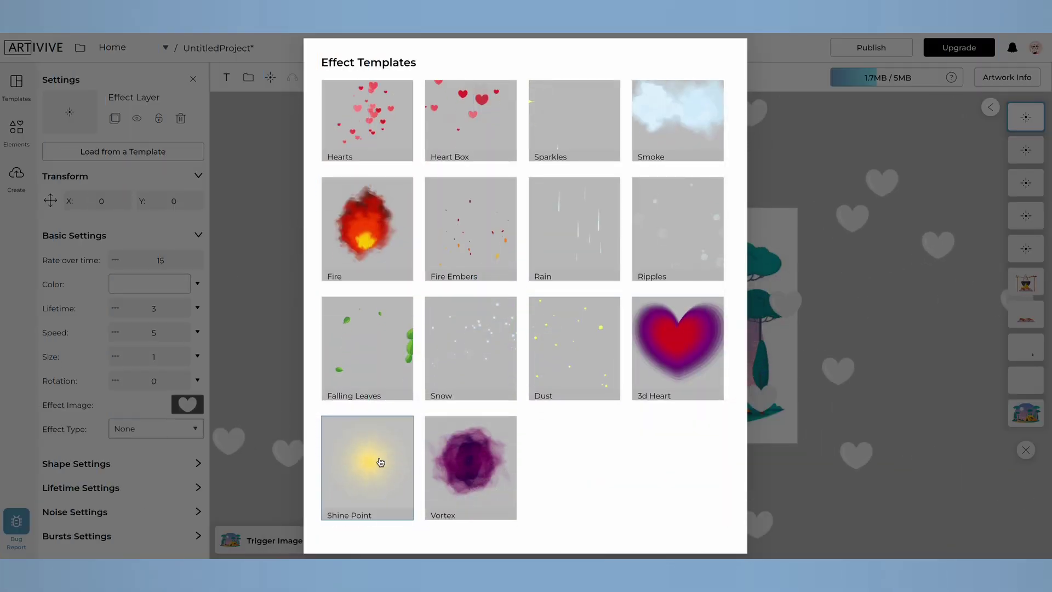
Add a soft yellow glow effect layer and push it back in depth near the moon.
{"action": "left_click", "coordinate": [366, 449]}
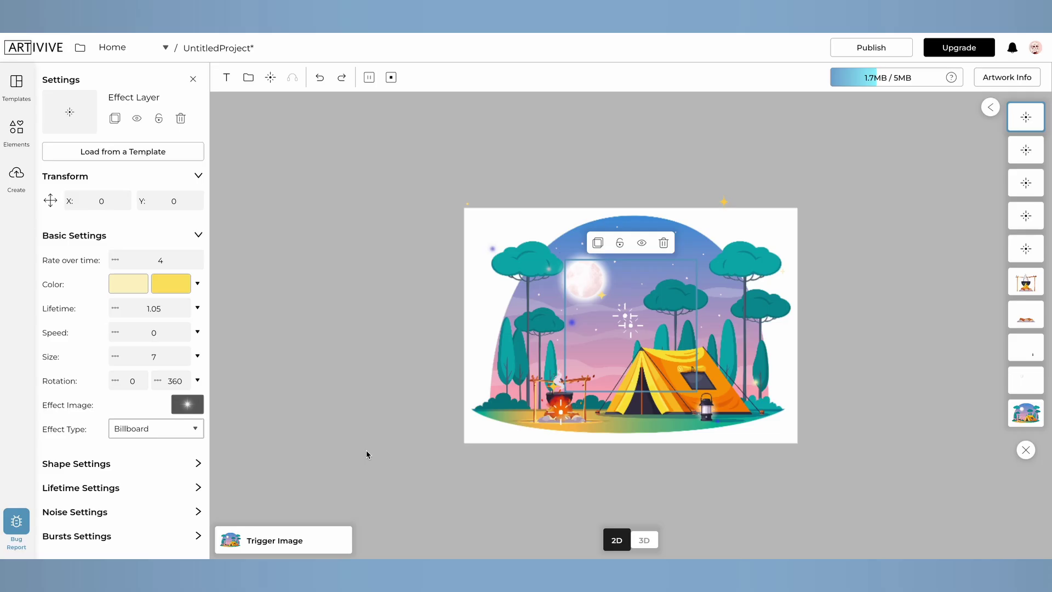
{"action": "left_click", "coordinate": [642, 540]}
{"action": "left_click_drag", "start_coordinate": [597, 307], "coordinate": [770, 370]}
{"action": "left_click", "coordinate": [736, 339]}
Tint the glow's first colour violet #754AF1 and check it in 2D and 3D views.
{"action": "left_click", "coordinate": [131, 328]}
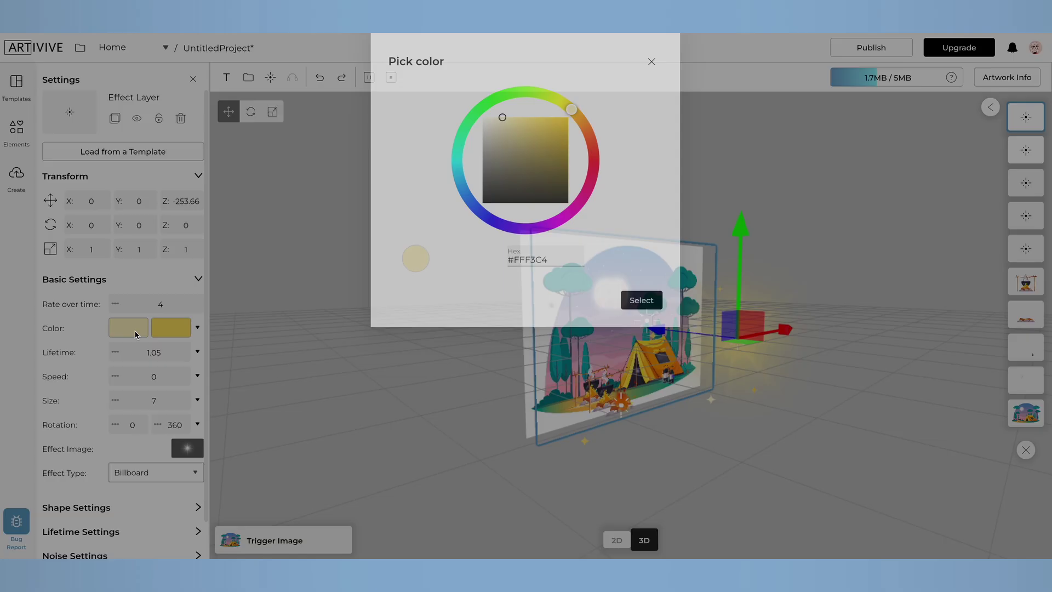
{"action": "left_click_drag", "start_coordinate": [534, 232], "coordinate": [505, 120]}
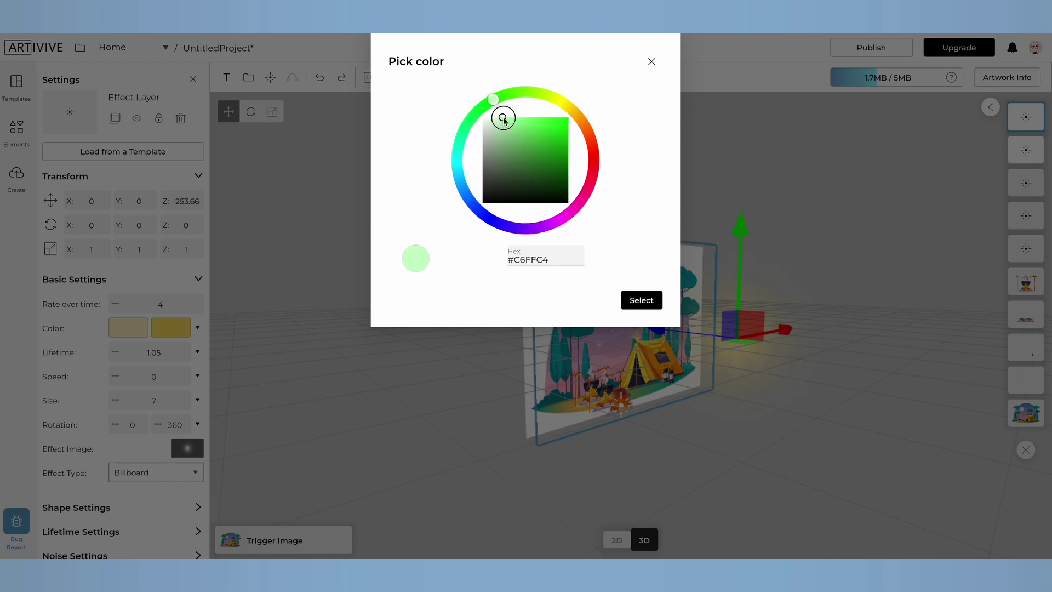
{"action": "left_click_drag", "start_coordinate": [496, 217], "coordinate": [509, 233]}
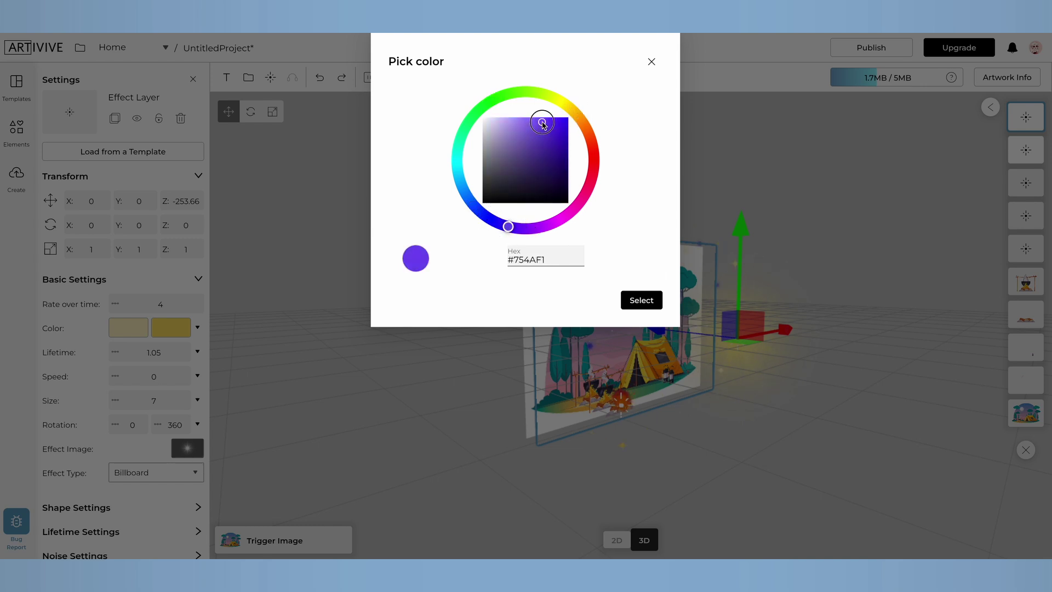
{"action": "left_click", "coordinate": [641, 300]}
{"action": "left_click", "coordinate": [617, 539]}
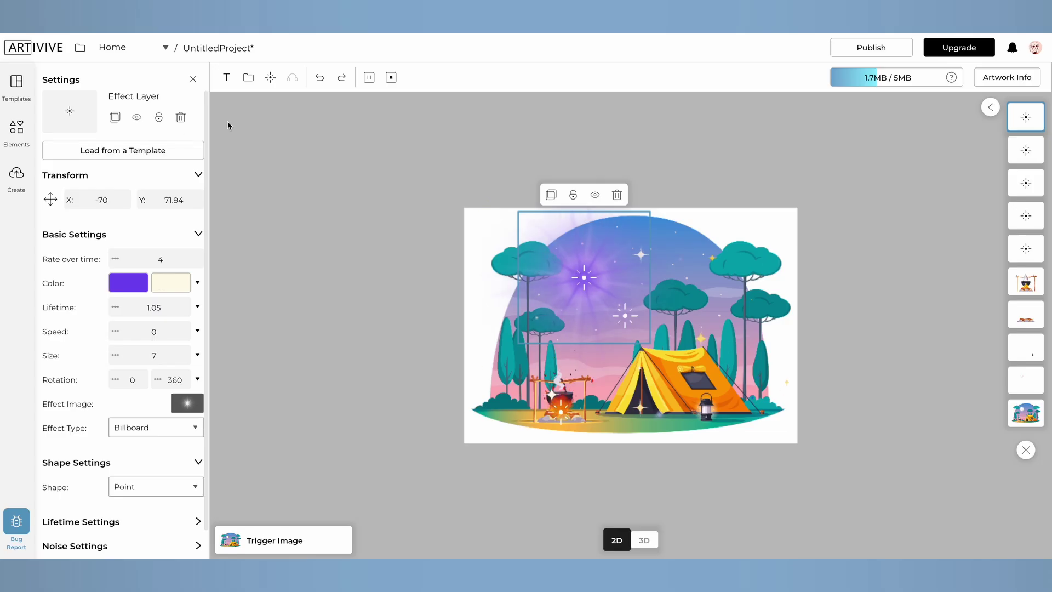
{"action": "left_click", "coordinate": [644, 540]}
{"action": "left_click", "coordinate": [616, 539]}
Bring the violet glow layer forward in 3D, close to the image.
{"action": "left_click", "coordinate": [646, 541]}
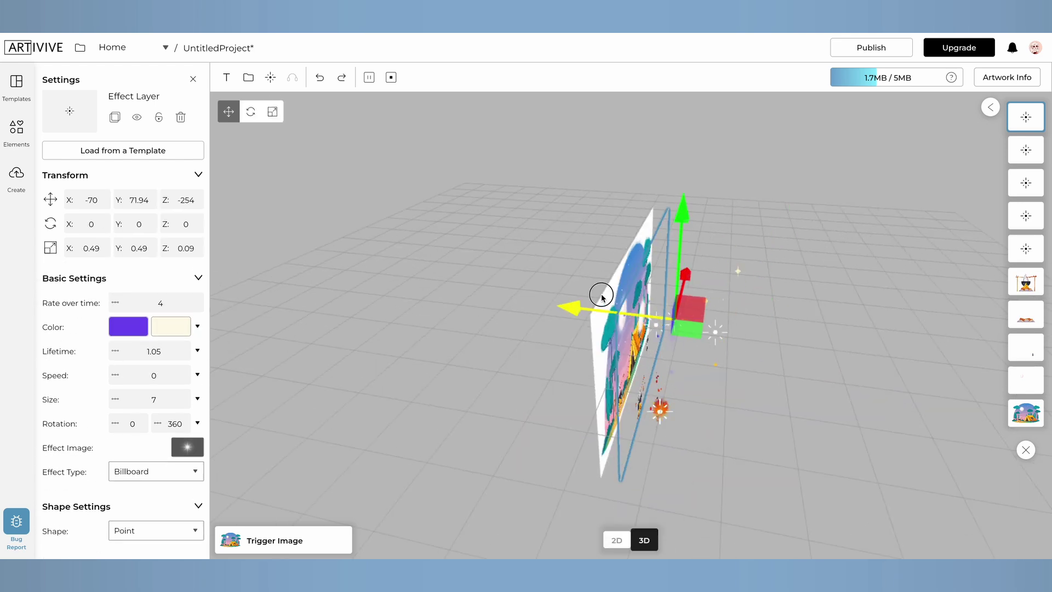
{"action": "left_click_drag", "start_coordinate": [601, 298], "coordinate": [661, 350]}
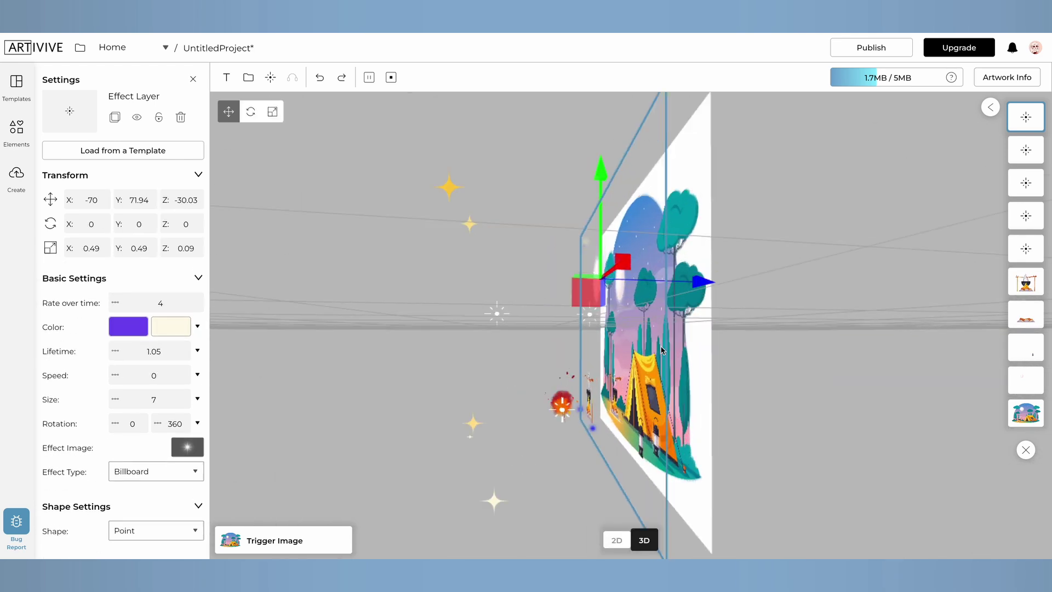
{"action": "scroll", "coordinate": [662, 349], "scroll_direction": "up", "scroll_amount": 3}
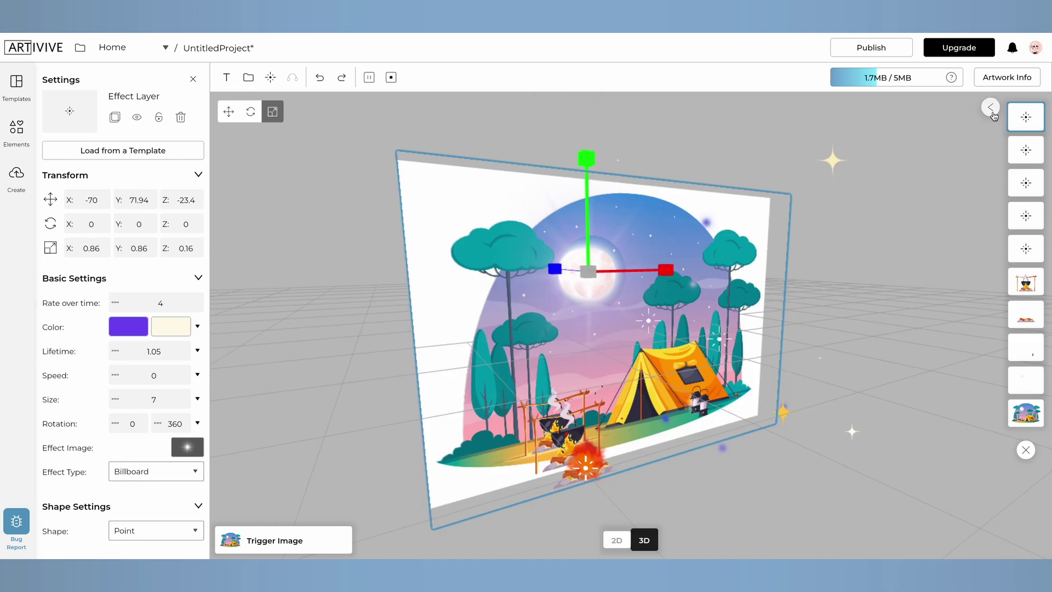
Duplicate the violet glow and place the smaller 0.21 copy on the lantern by the tent.
{"action": "left_click", "coordinate": [990, 108]}
{"action": "left_click", "coordinate": [1000, 116]}
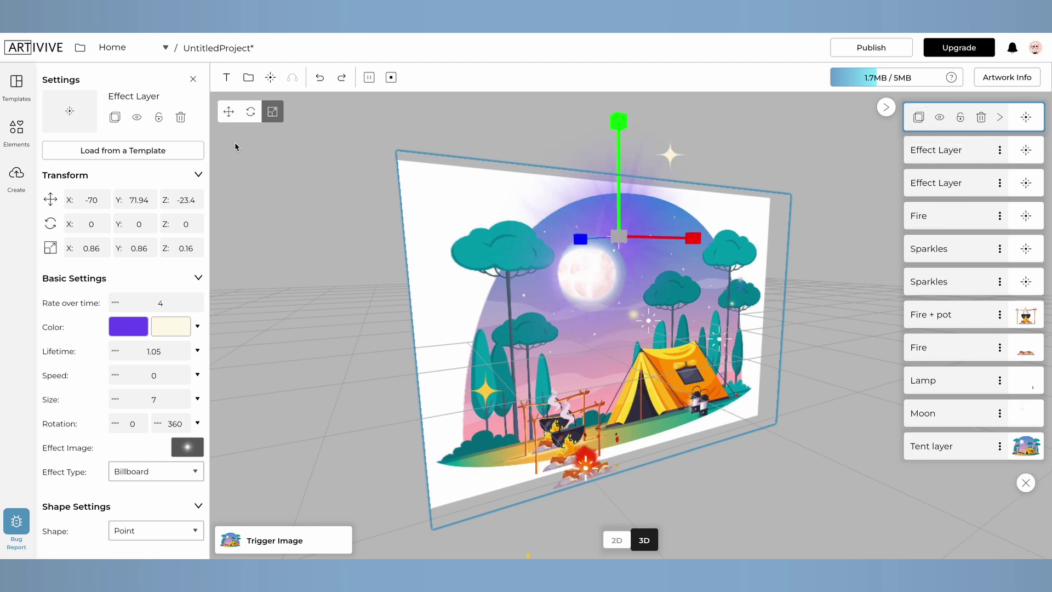
{"action": "left_click", "coordinate": [228, 111]}
{"action": "left_click_drag", "start_coordinate": [735, 244], "coordinate": [739, 378]}
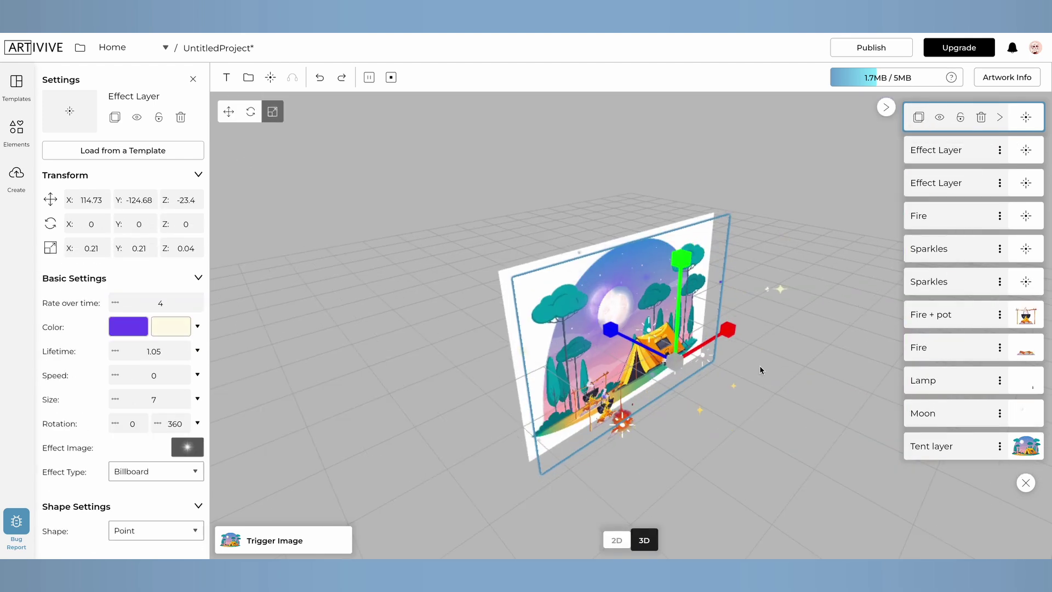
{"action": "left_click", "coordinate": [229, 111]}
{"action": "scroll", "coordinate": [765, 461], "scroll_direction": "up", "scroll_amount": 5}
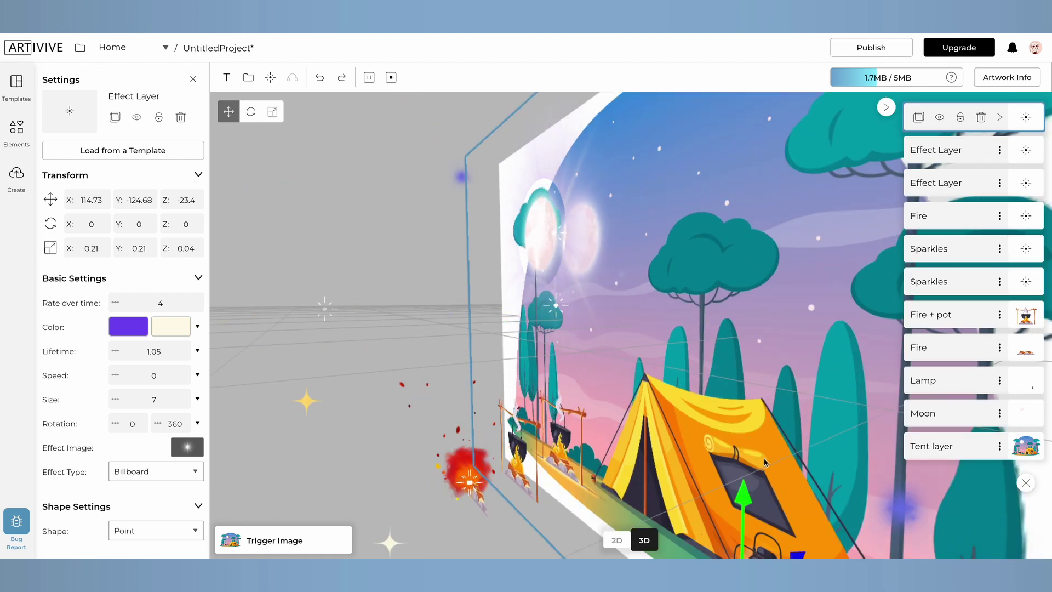
{"action": "scroll", "coordinate": [765, 462], "scroll_direction": "down", "scroll_amount": 5}
{"action": "left_click_drag", "start_coordinate": [632, 296], "coordinate": [504, 467]}
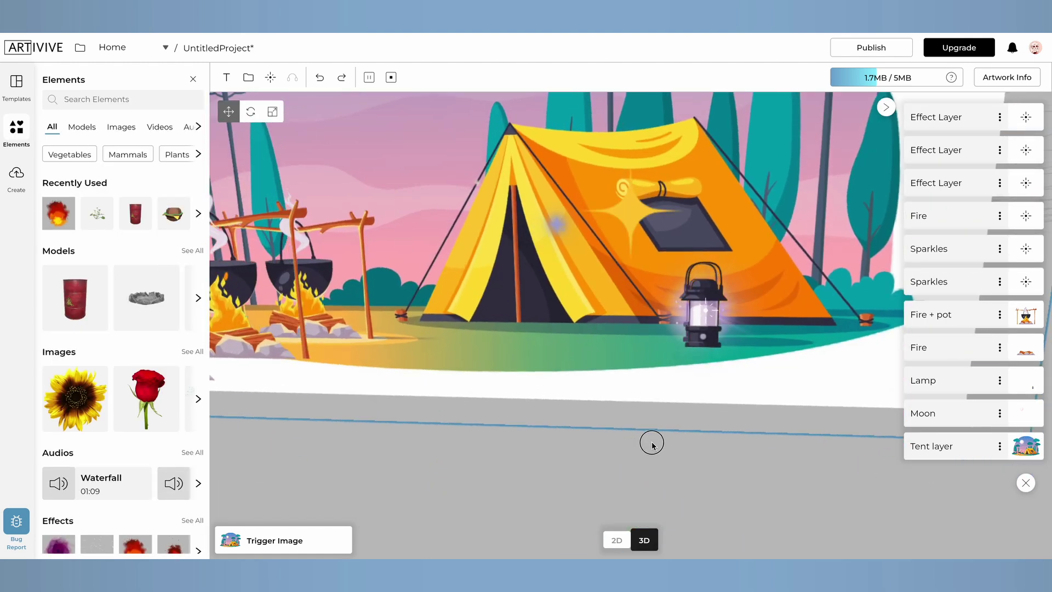
Orbit around the finished camping scene, then publish the Camping AR artwork.
{"action": "left_click_drag", "start_coordinate": [650, 442], "coordinate": [329, 300]}
{"action": "scroll", "coordinate": [535, 325], "scroll_direction": "up", "scroll_amount": 3}
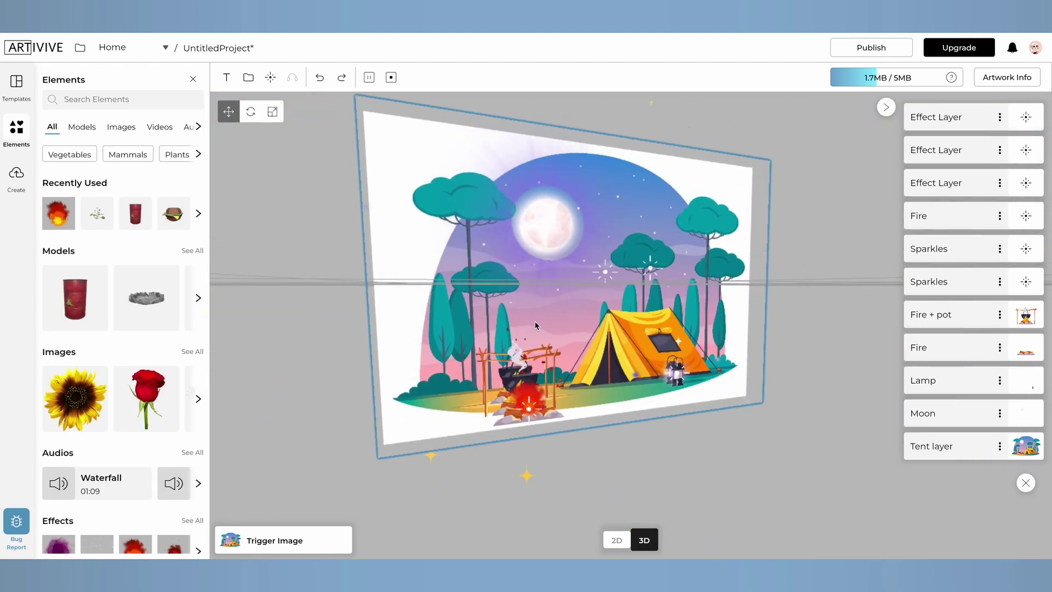
{"action": "left_click_drag", "start_coordinate": [809, 377], "coordinate": [396, 130]}
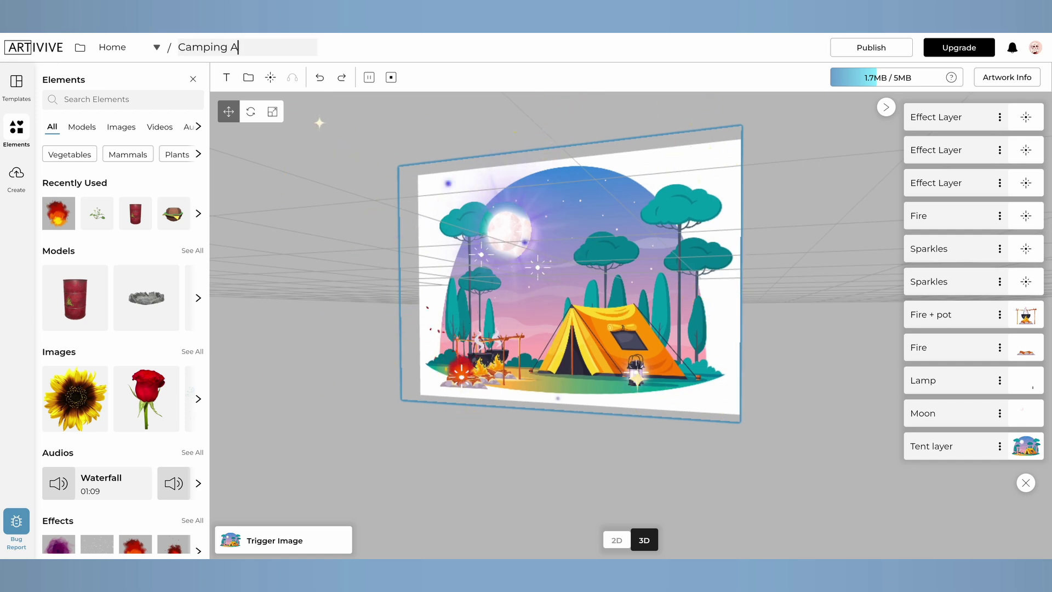
{"action": "left_click", "coordinate": [902, 45]}
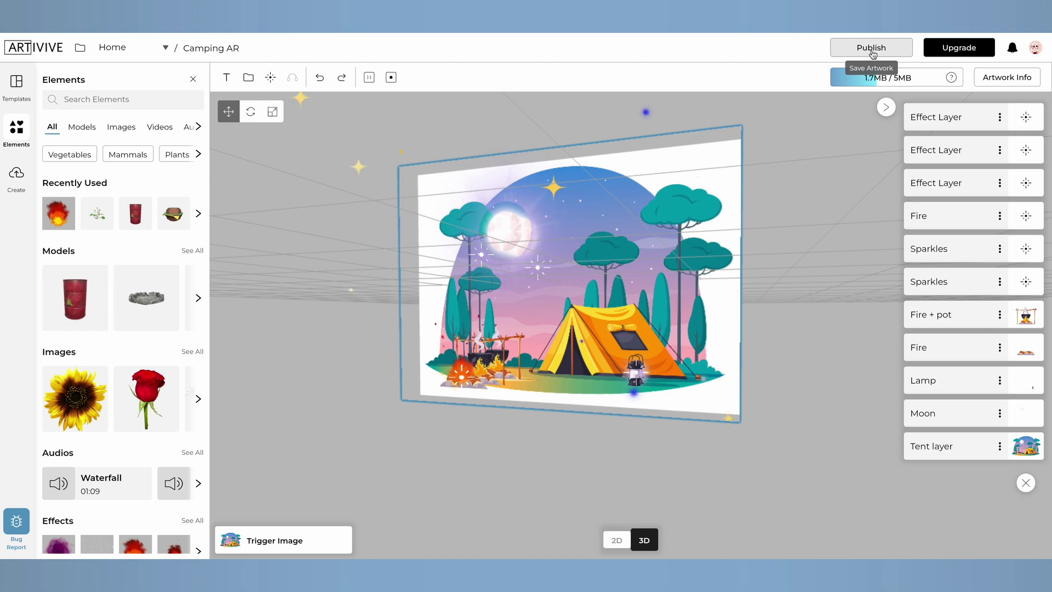